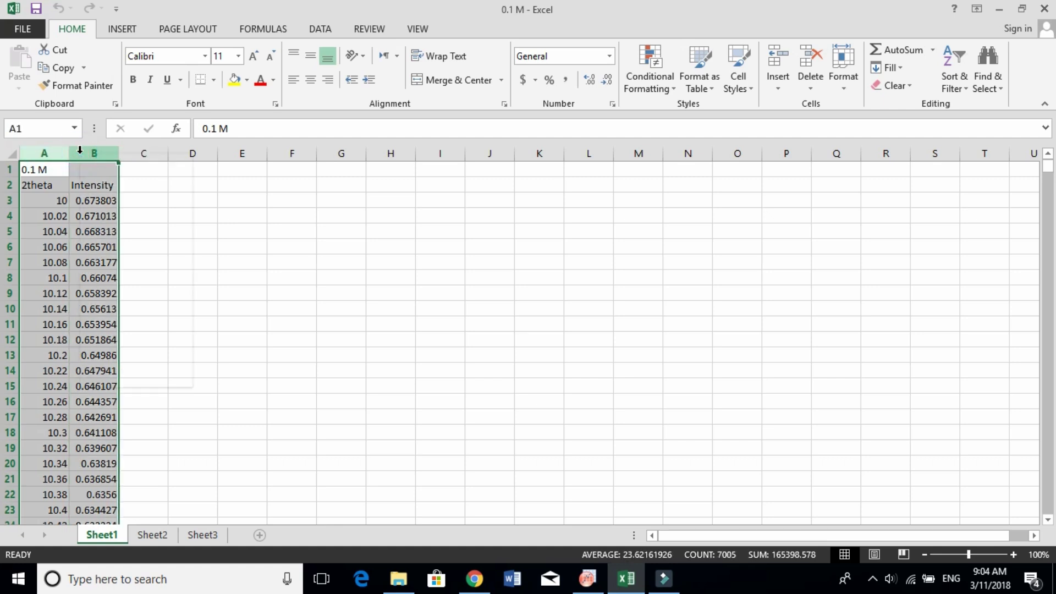
Copy columns A and B of the 0.1 M workbook and paste them into the OriginPro worksheet, starting at column A(X)'s Units cell.
right_click(82, 154)
left_click(114, 185)
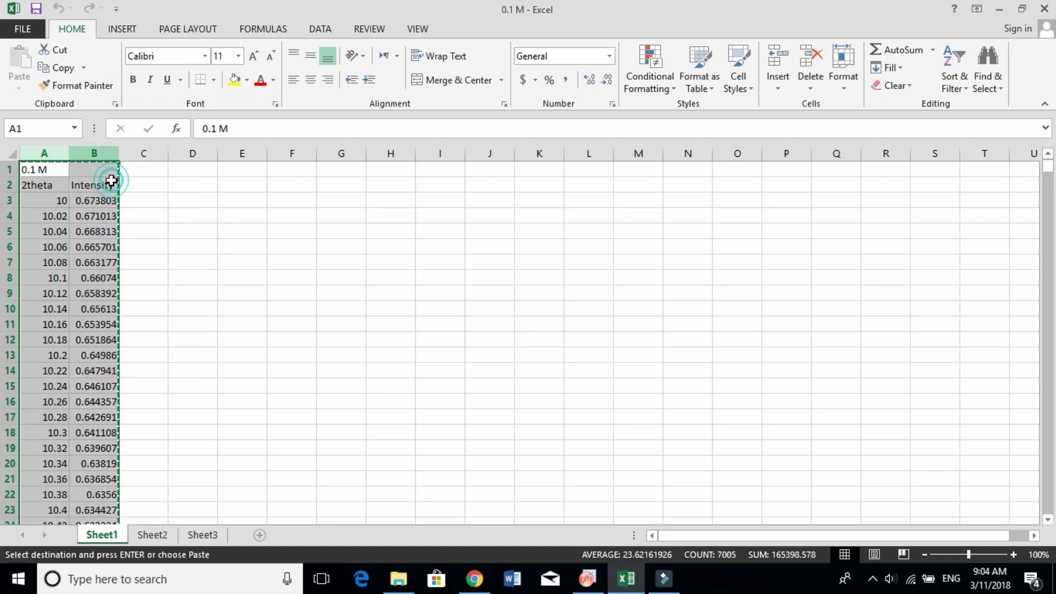
left_click(588, 580)
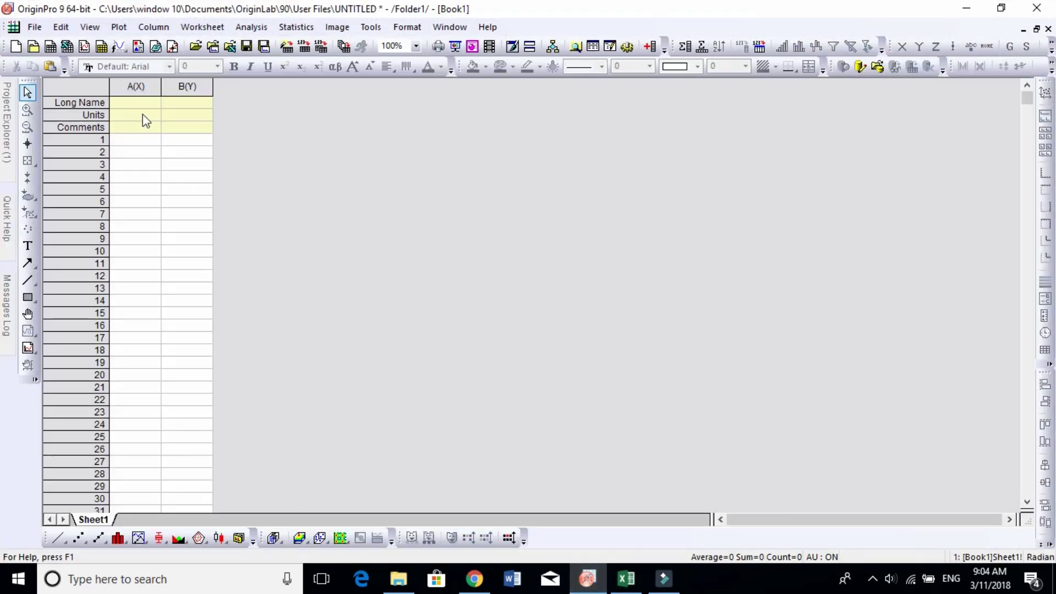
left_click(132, 115)
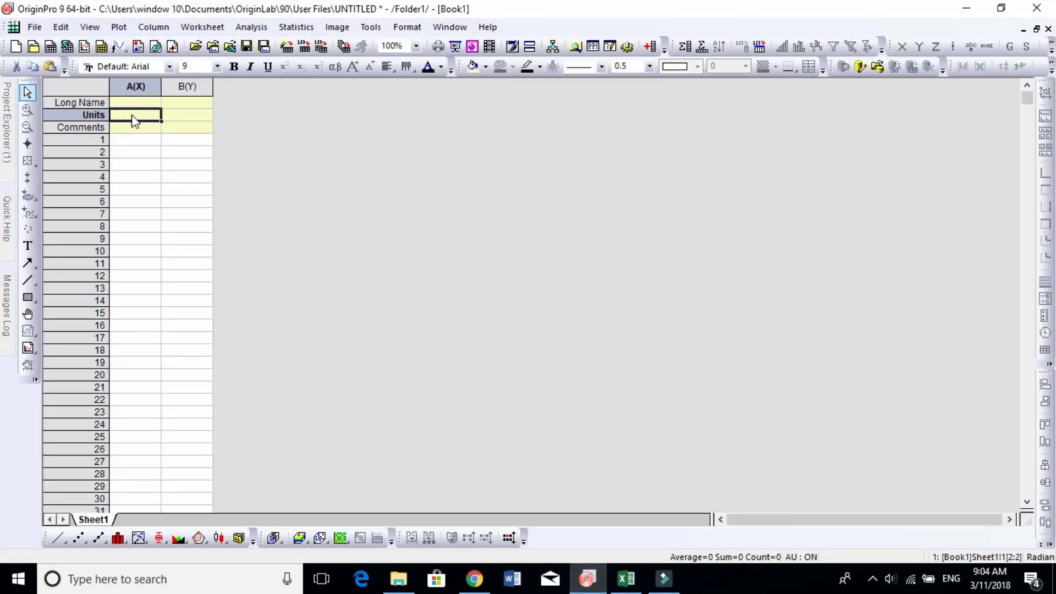
key("ctrl+v")
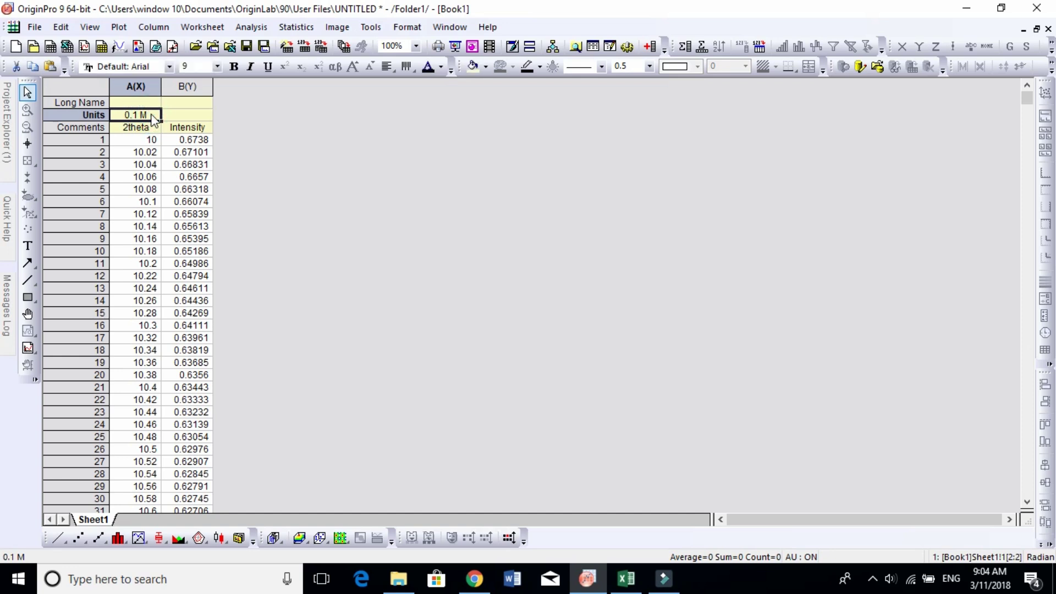
Clear the 0.1 M entry from the Units cell of column A(X).
key("Delete")
left_click(136, 103)
left_click(137, 105)
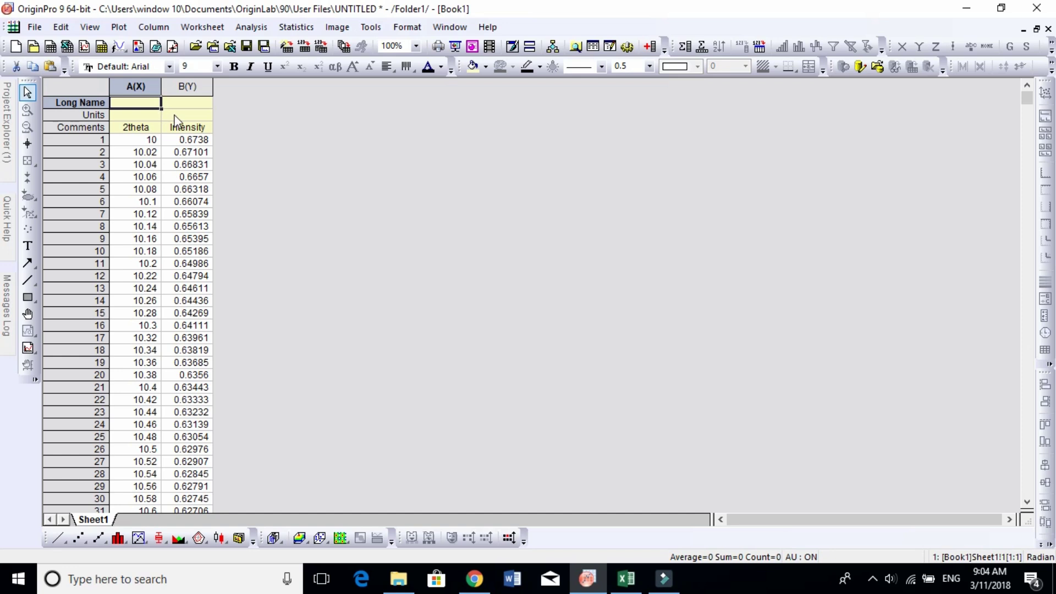
left_click(175, 116)
left_click(143, 103)
Plot the 2theta and Intensity columns together as a line graph.
left_click(126, 87)
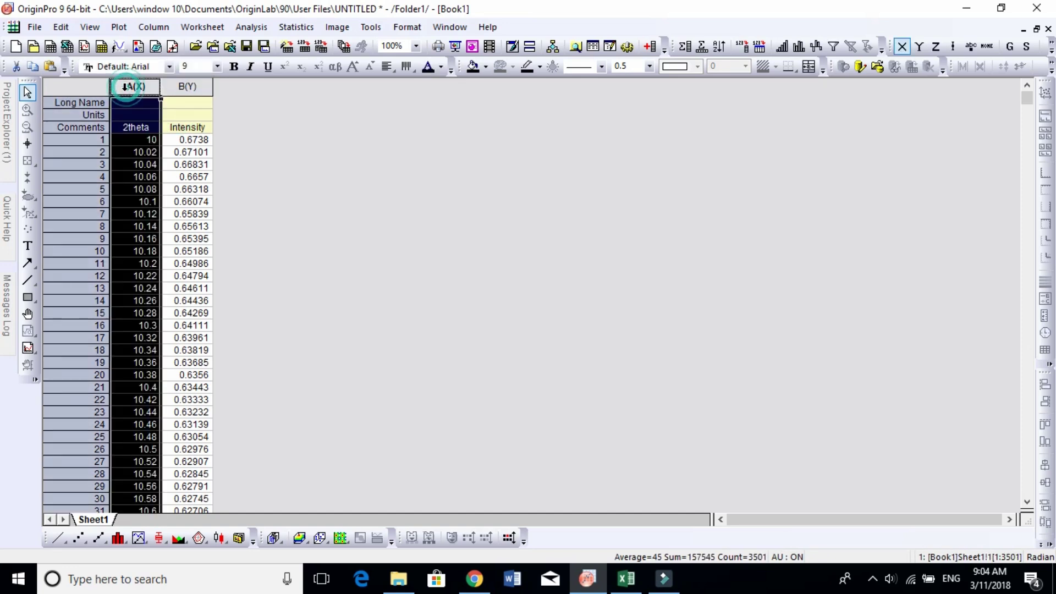
left_click(181, 88)
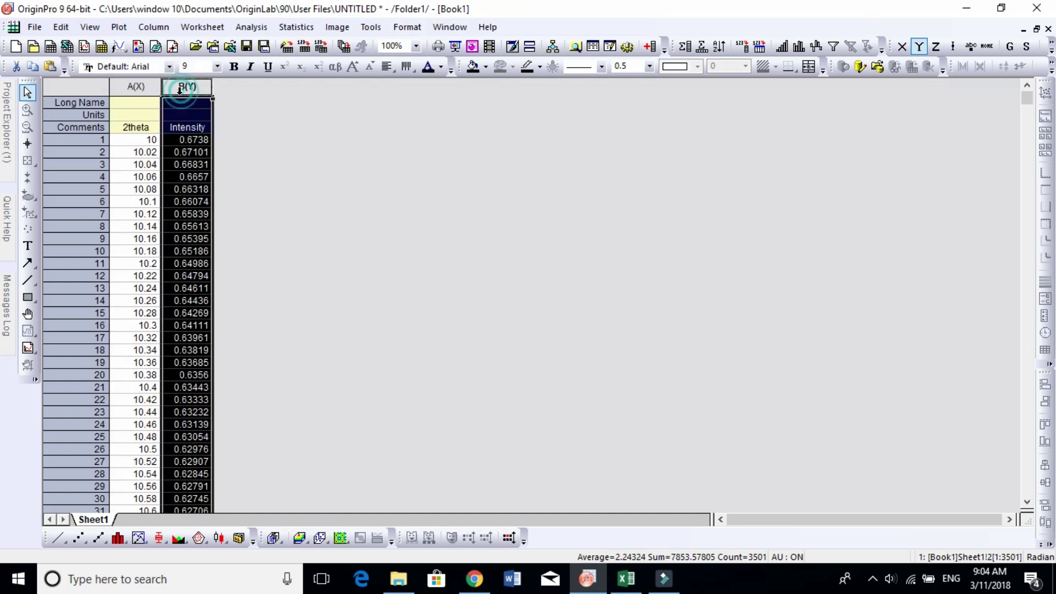
left_click(140, 87)
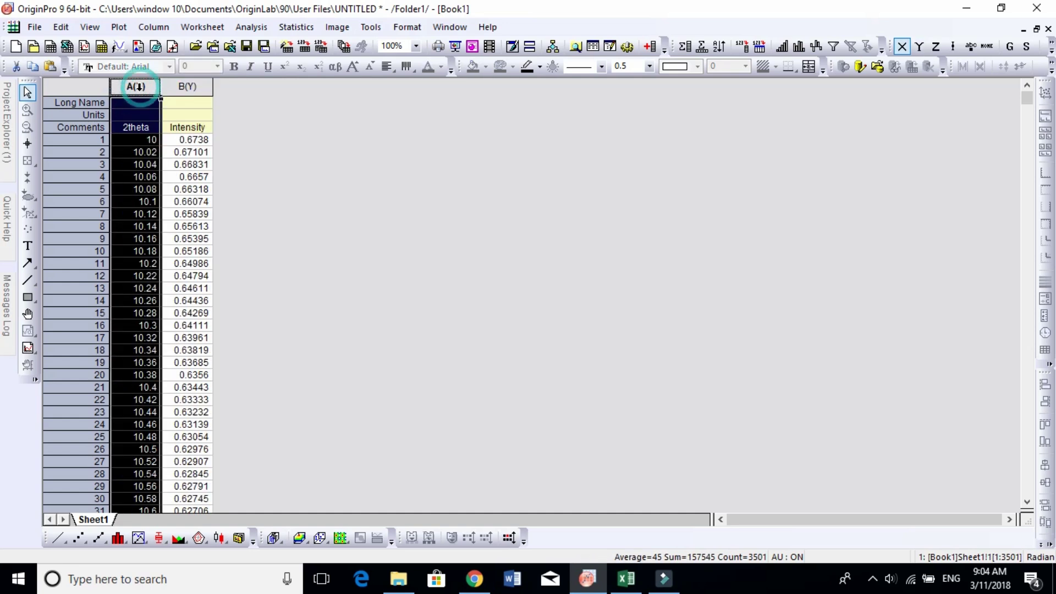
left_click(165, 88, "shift")
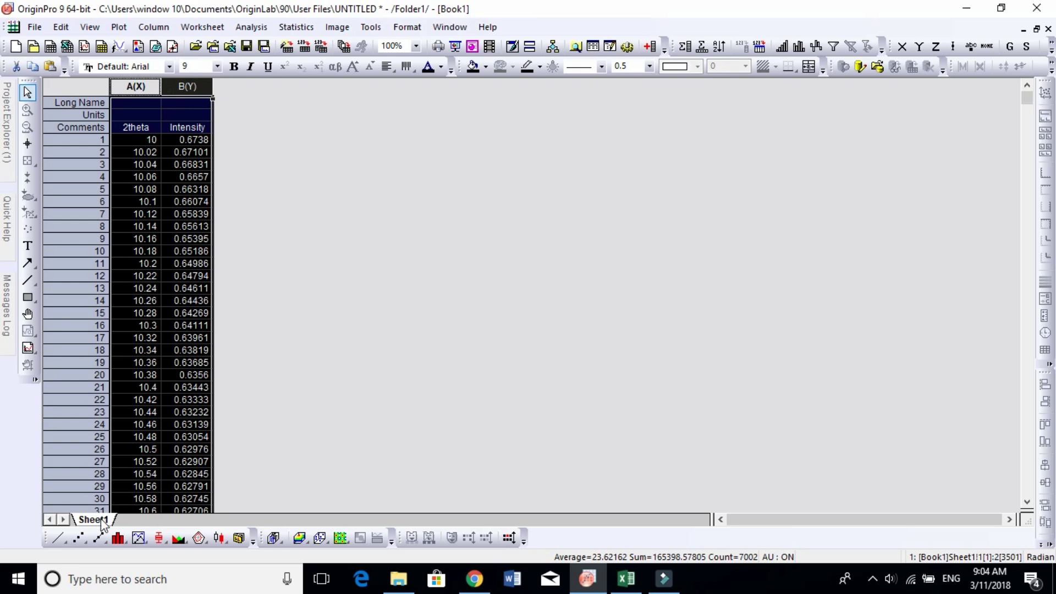
left_click(64, 542)
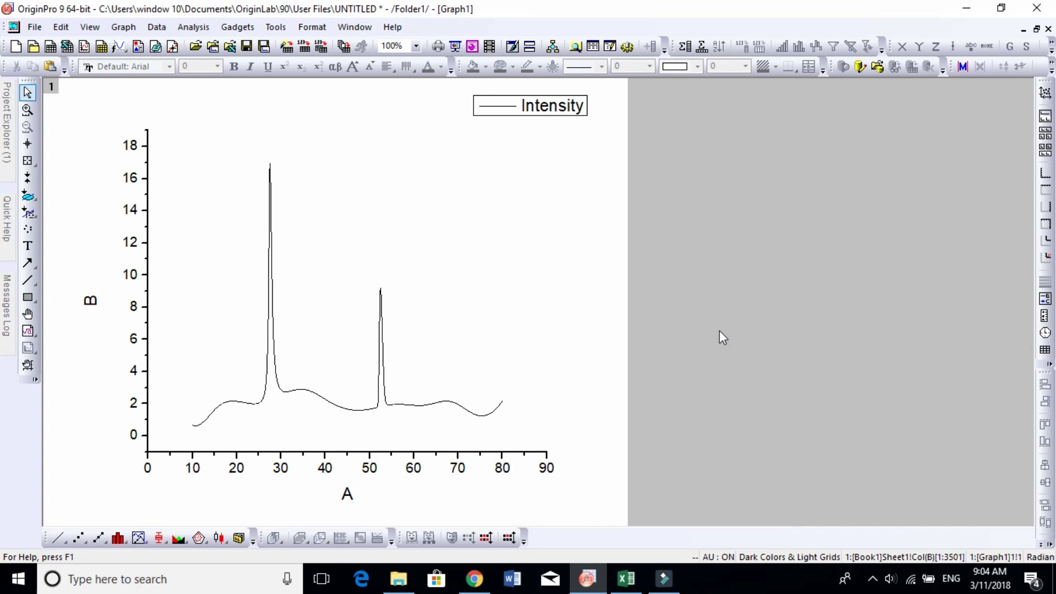
Enable the Opposite additional line for both the vertical and horizontal grid line settings so the graph gets a closed frame.
left_click(328, 467)
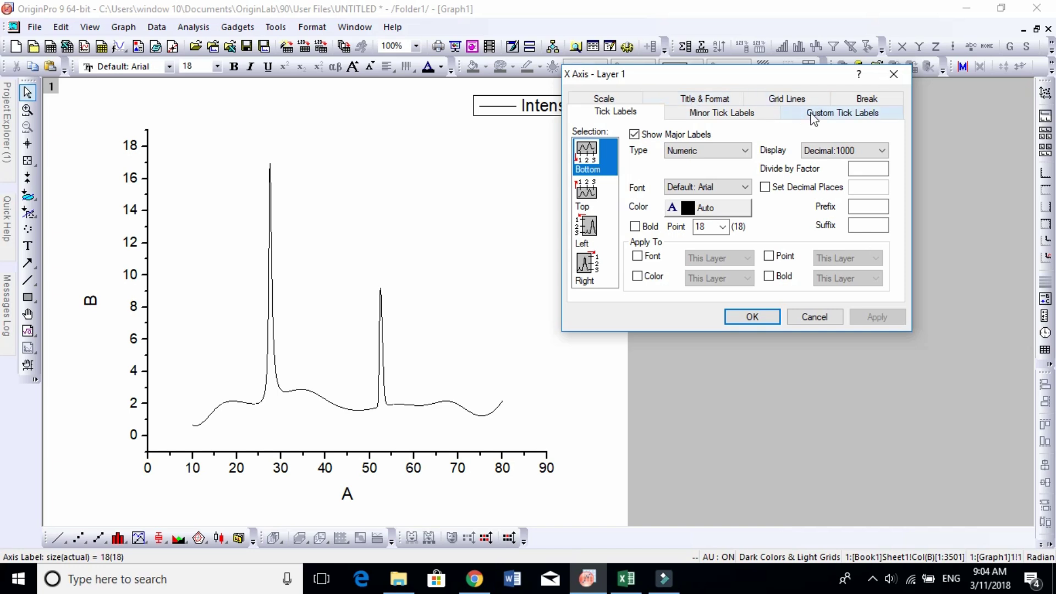
left_click(787, 99)
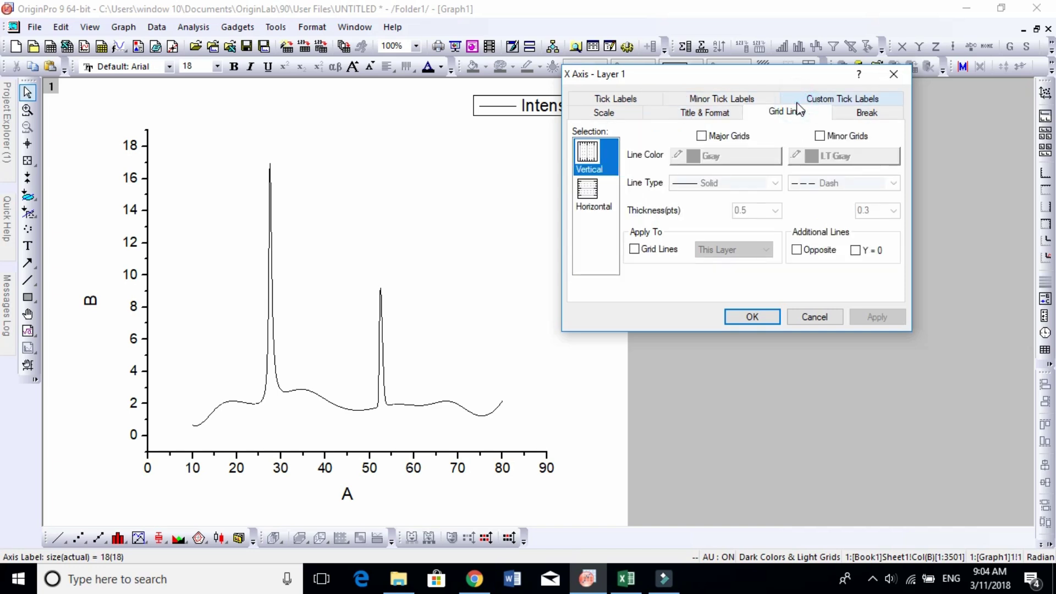
left_click(797, 251)
left_click(590, 197)
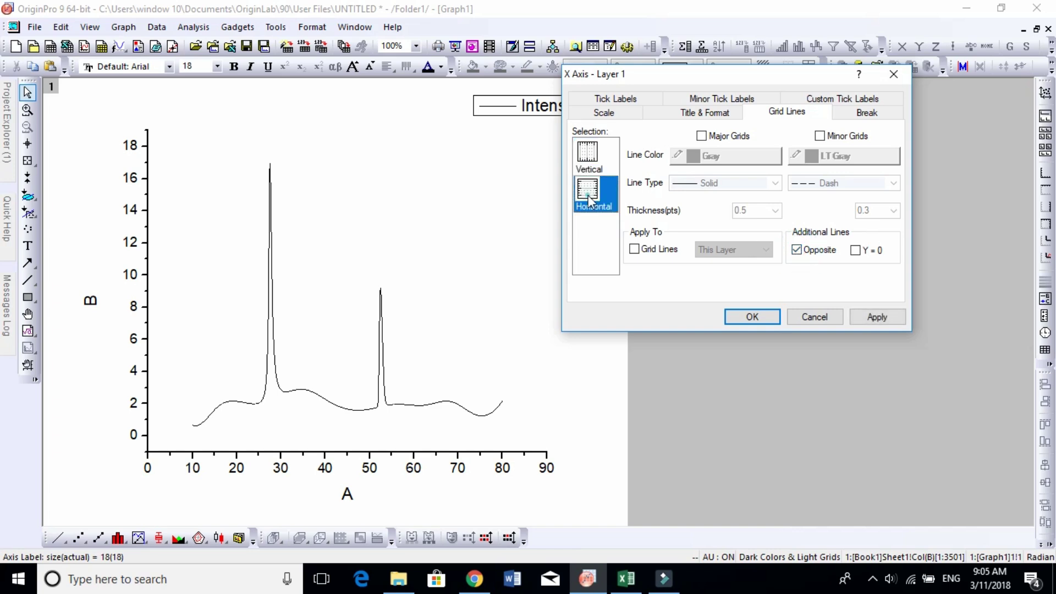
left_click(796, 250)
left_click(874, 318)
left_click(752, 316)
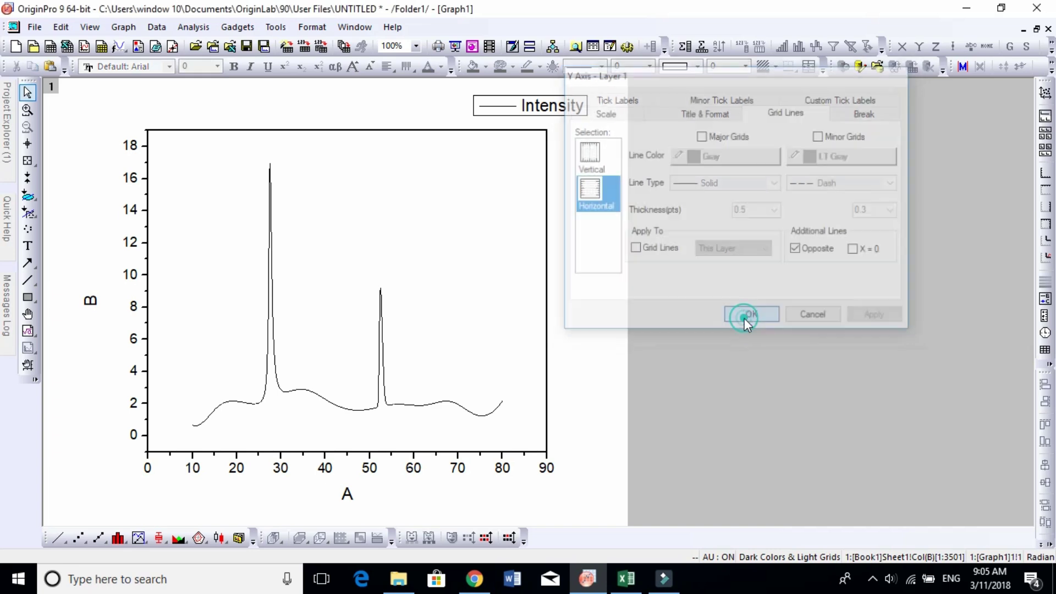
Move the legend inside the plot frame and replace its label with Pure ZnO.
left_click_drag(539, 108, 518, 180)
double_click(450, 163)
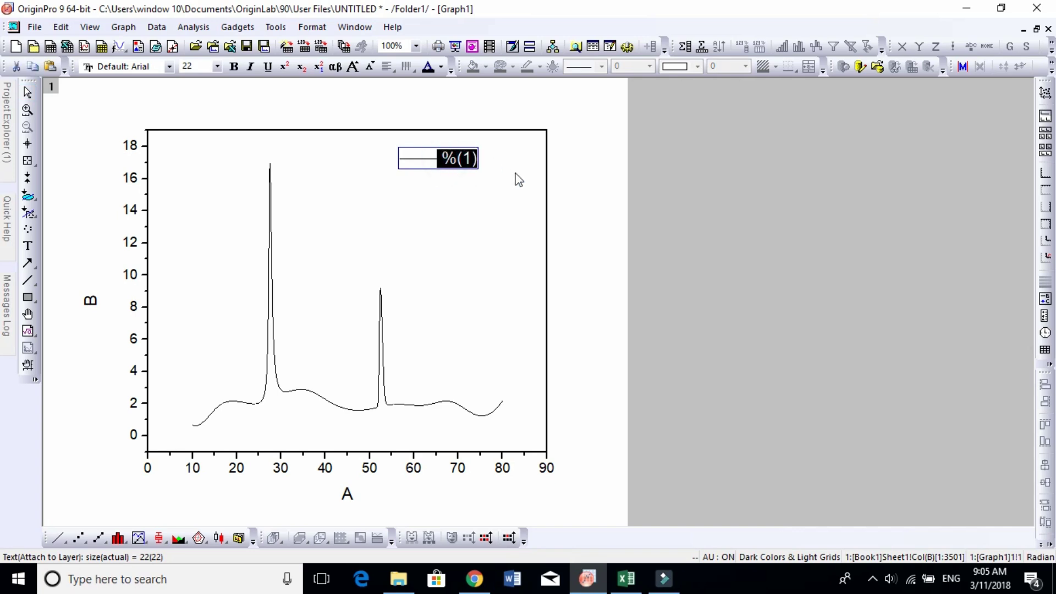
type("Pure ")
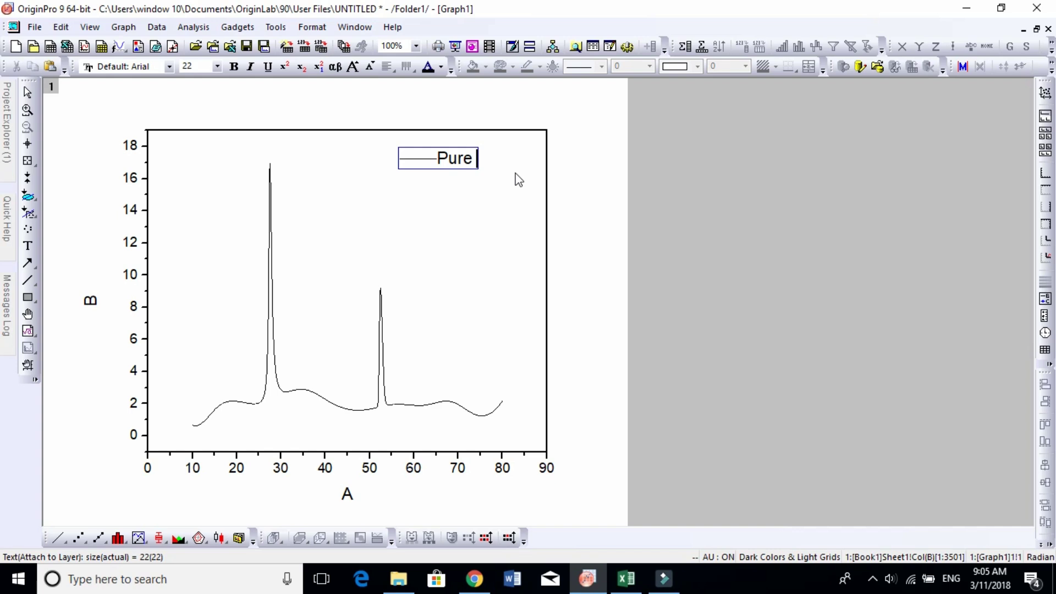
type("ZnO")
Make the Pure ZnO legend text bold.
key("shift+Left")
key("shift+Left")
key("shift+Left")
key("shift+Left")
key("shift+Left")
key("shift+Left")
key("shift+Left")
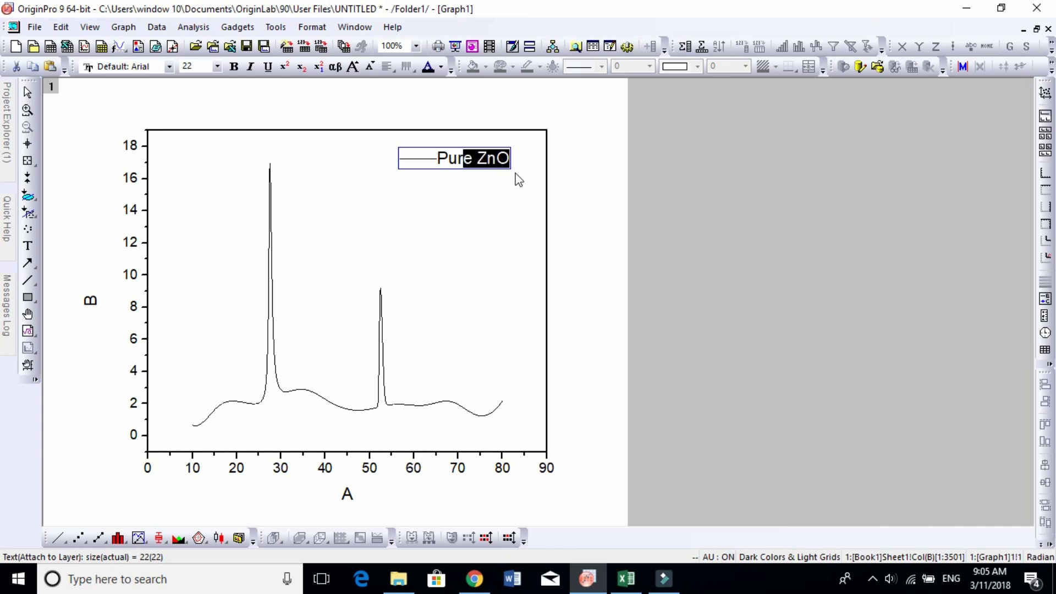
key("shift+Left")
key("ctrl+b")
left_click(609, 252)
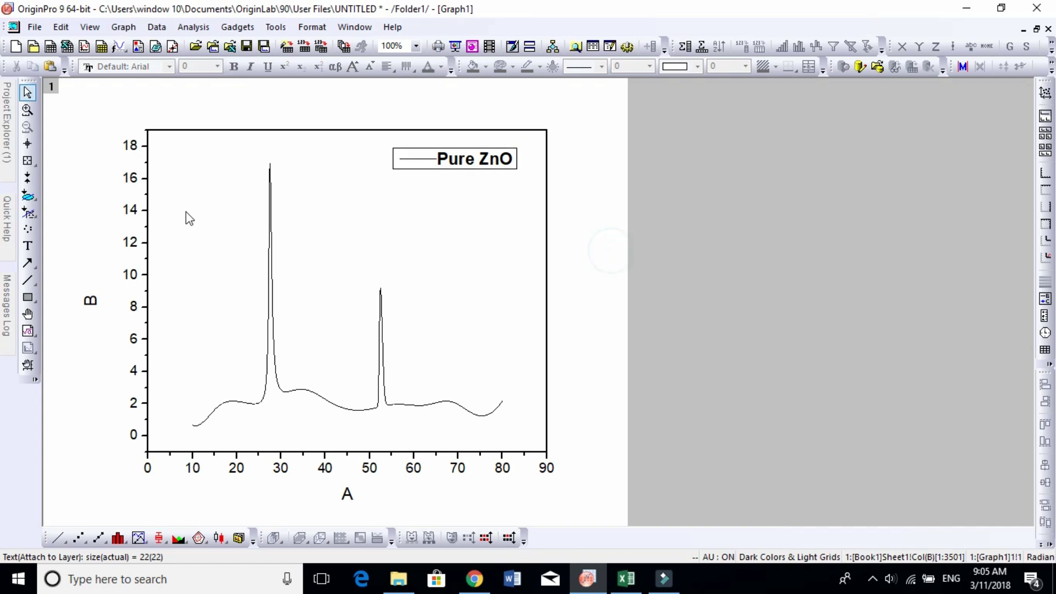
Replace the Y axis title with Intensity and make it bold.
double_click(91, 303)
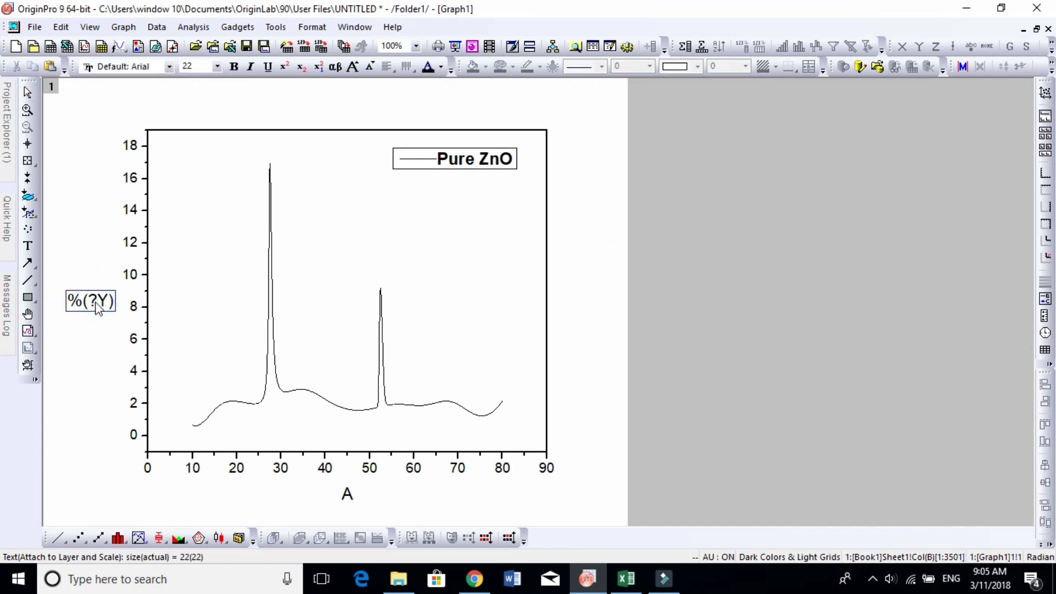
key("ctrl+a")
type("Intensity")
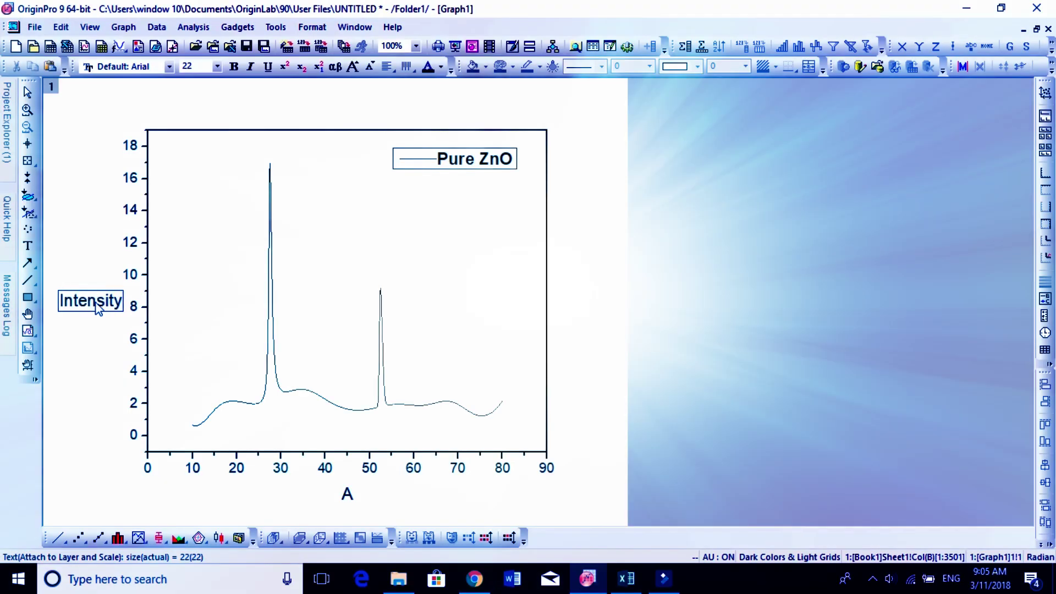
double_click(98, 308)
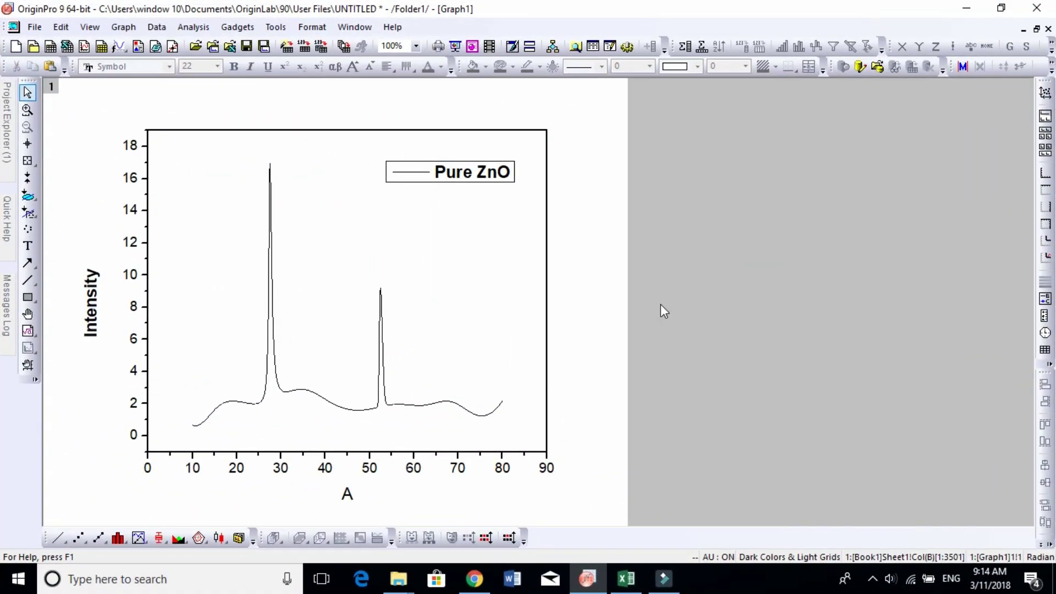
Replace the X axis title with 2q and set the q to the Symbol font so the title reads 2θ.
double_click(350, 495)
left_click(353, 496)
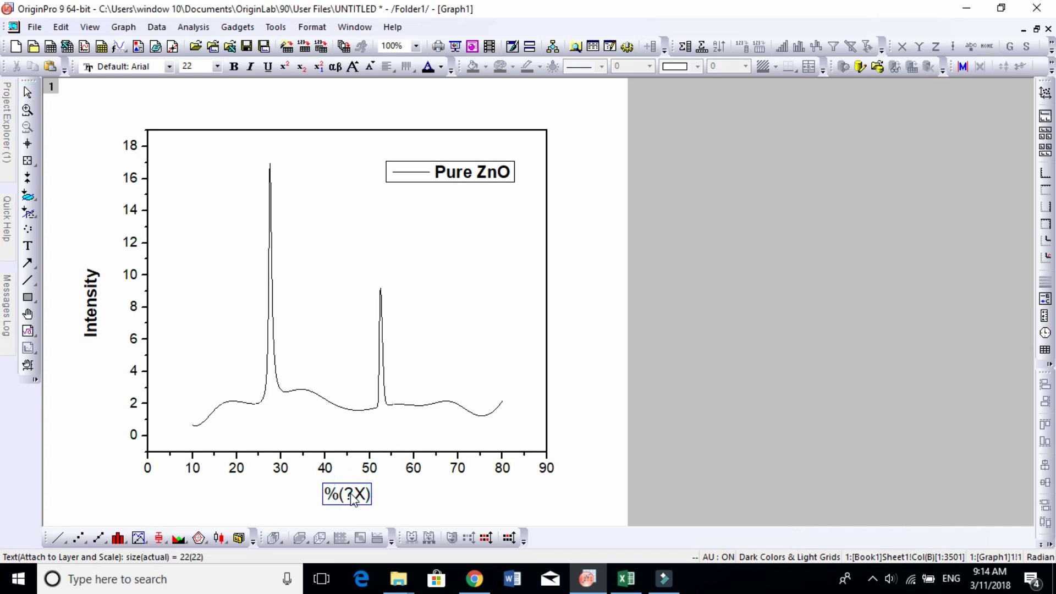
key("ctrl+a")
type("2")
type("q")
key("shift+Left")
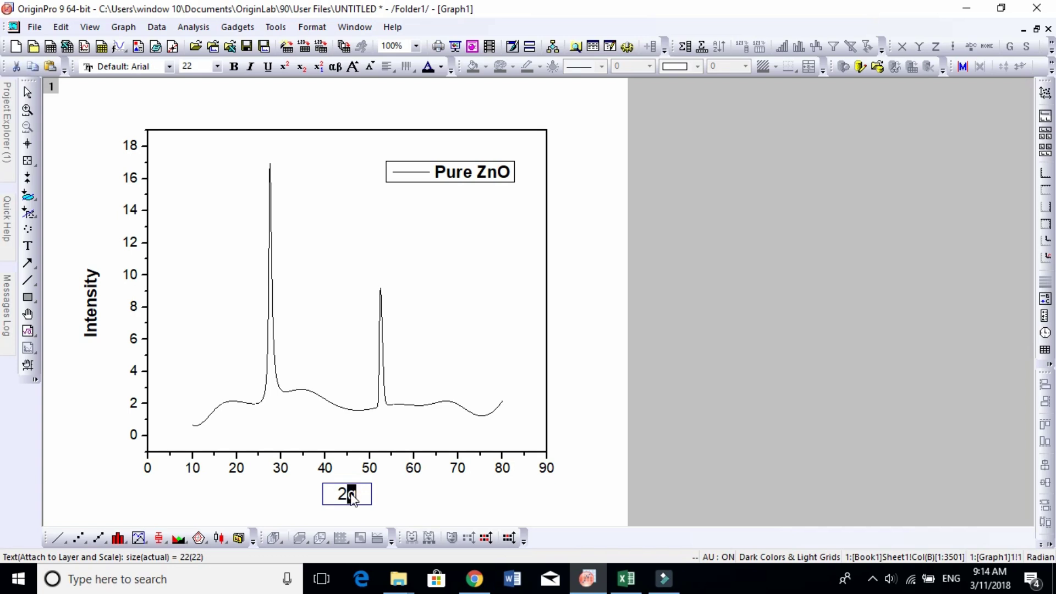
left_click(115, 67)
type("Sy")
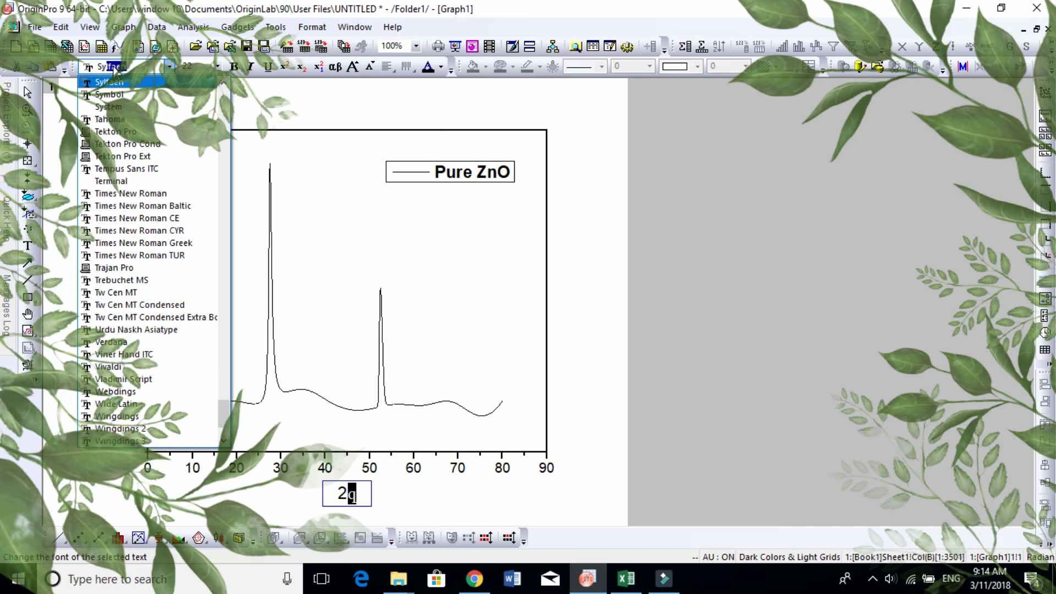
type("mbol")
key("Return")
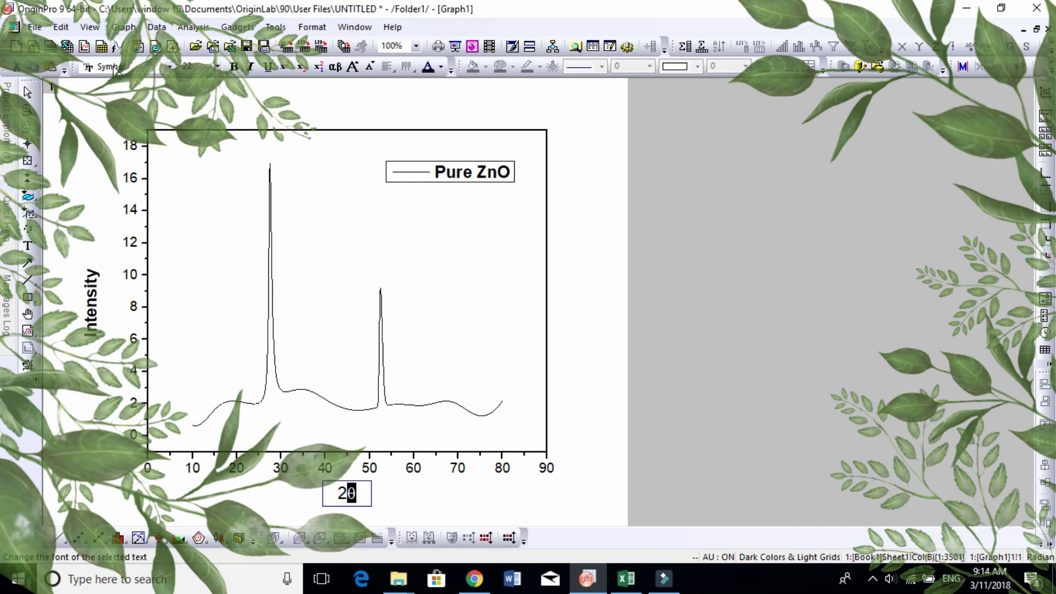
Make the whole 2θ axis title bold.
key("shift+Left")
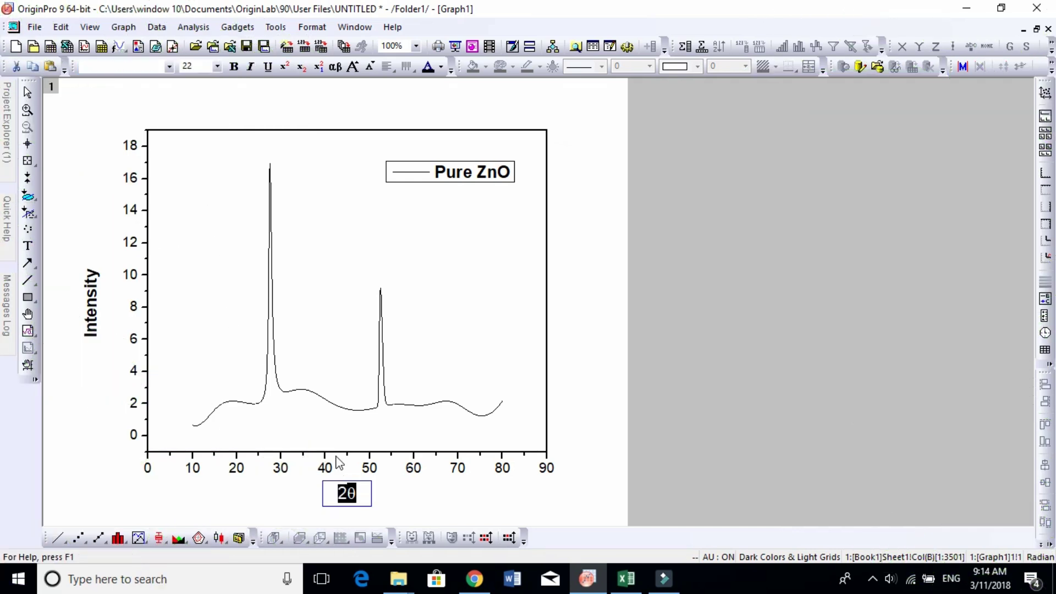
key("ctrl+b")
left_click(361, 494)
left_click(412, 484)
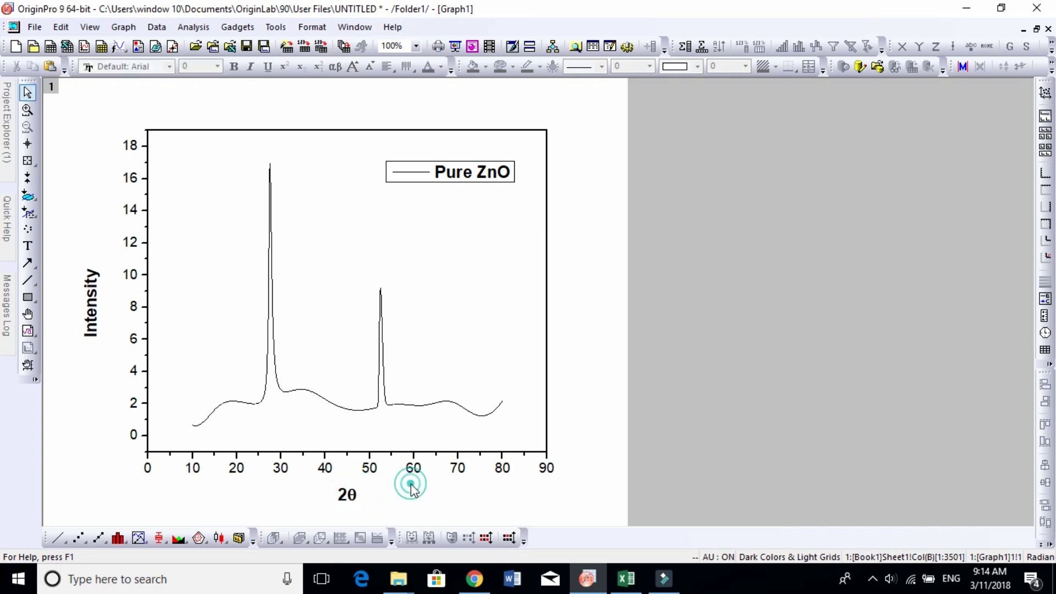
Insert a capital theta (Θ) from the Symbol font's symbol map after the 2θ in the X axis title.
left_click(352, 495)
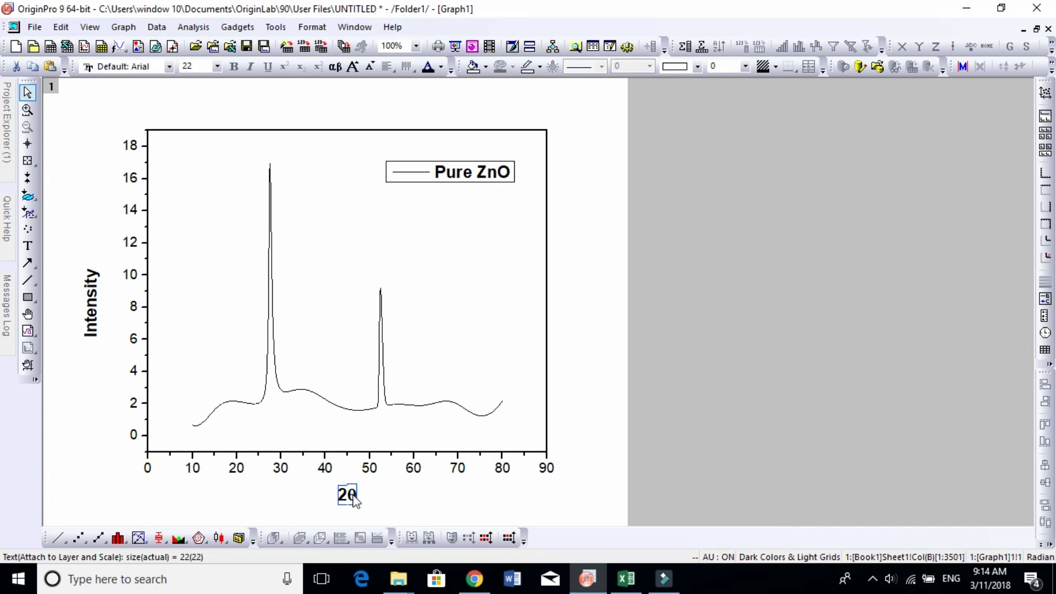
left_click(353, 498)
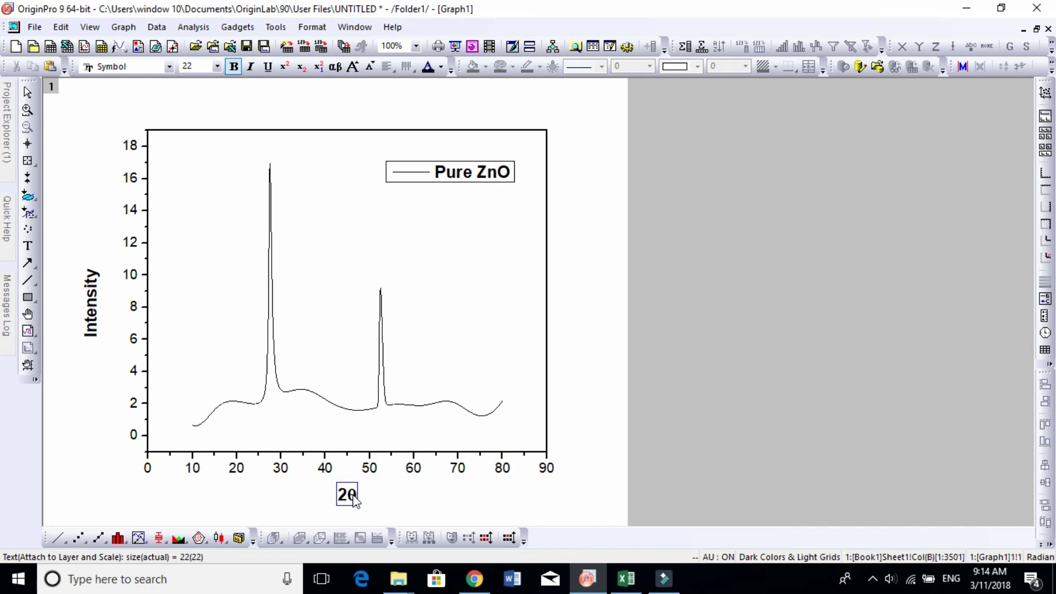
key("ctrl+m")
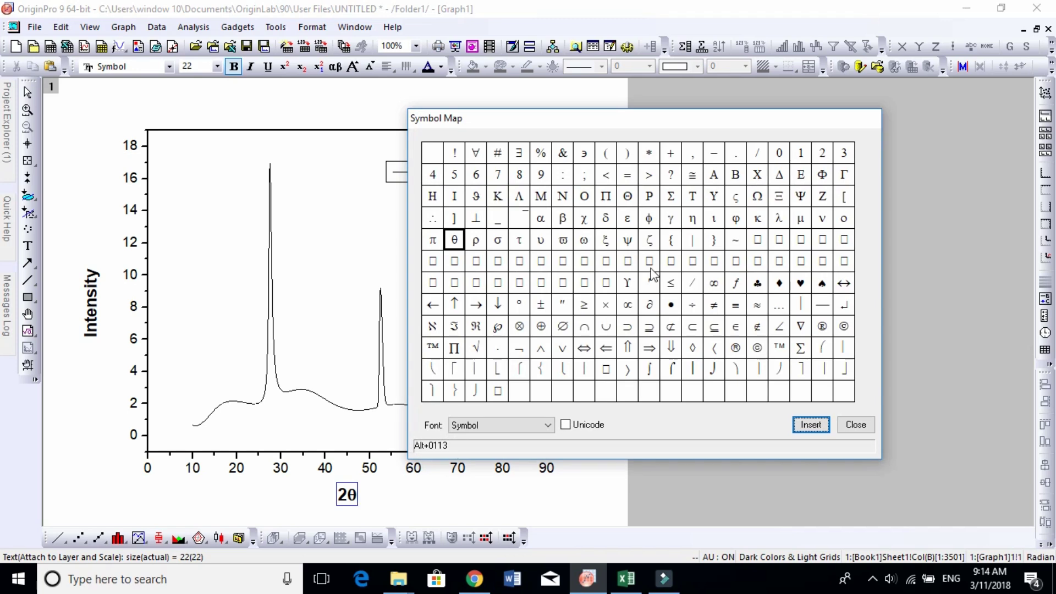
left_click_drag(630, 123, 472, 103)
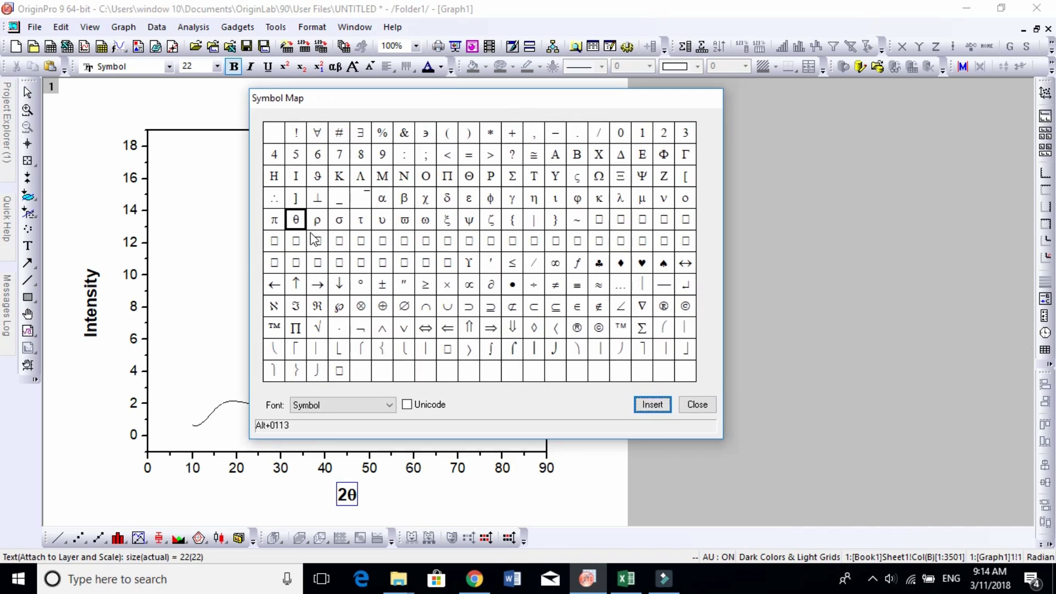
left_click(275, 221)
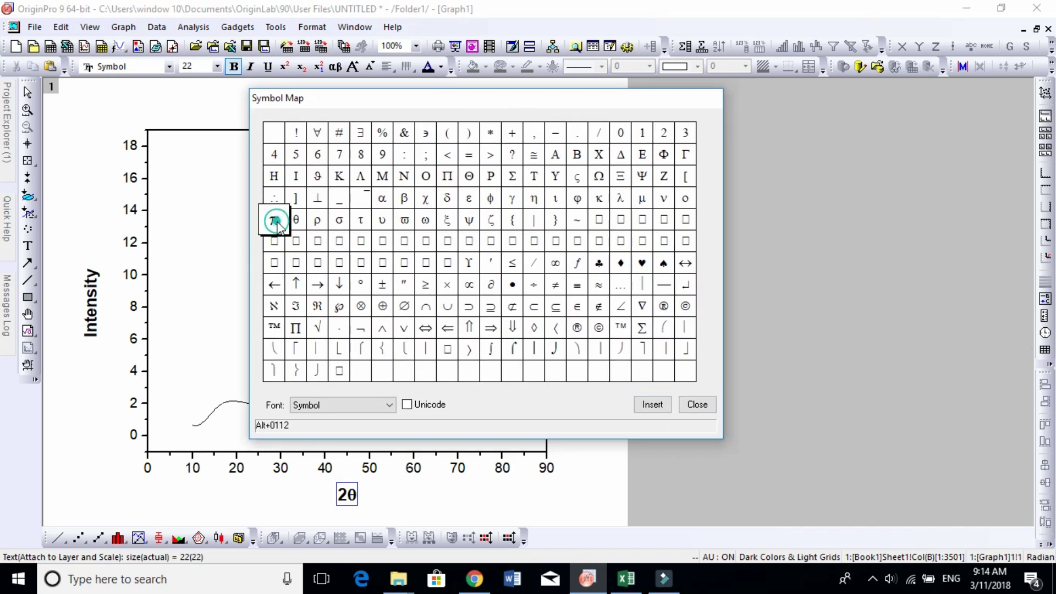
left_click(319, 227)
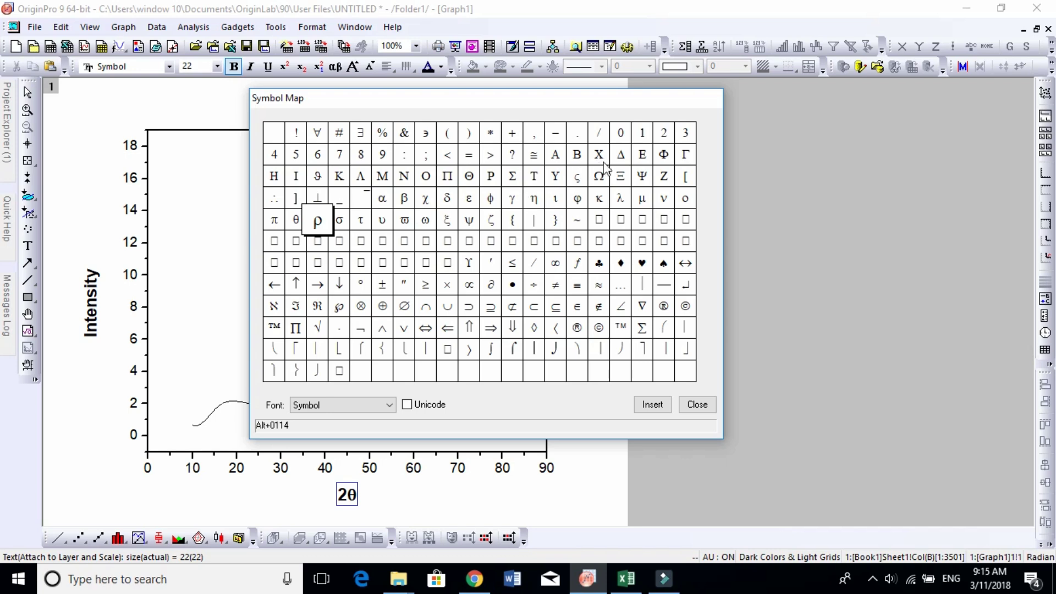
left_click(606, 181)
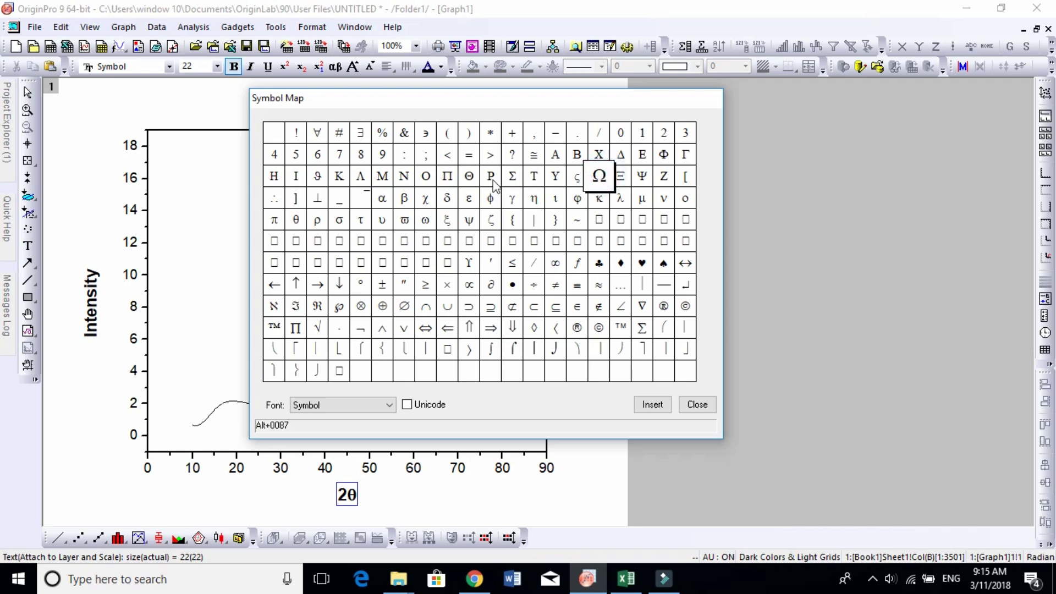
left_click(471, 182)
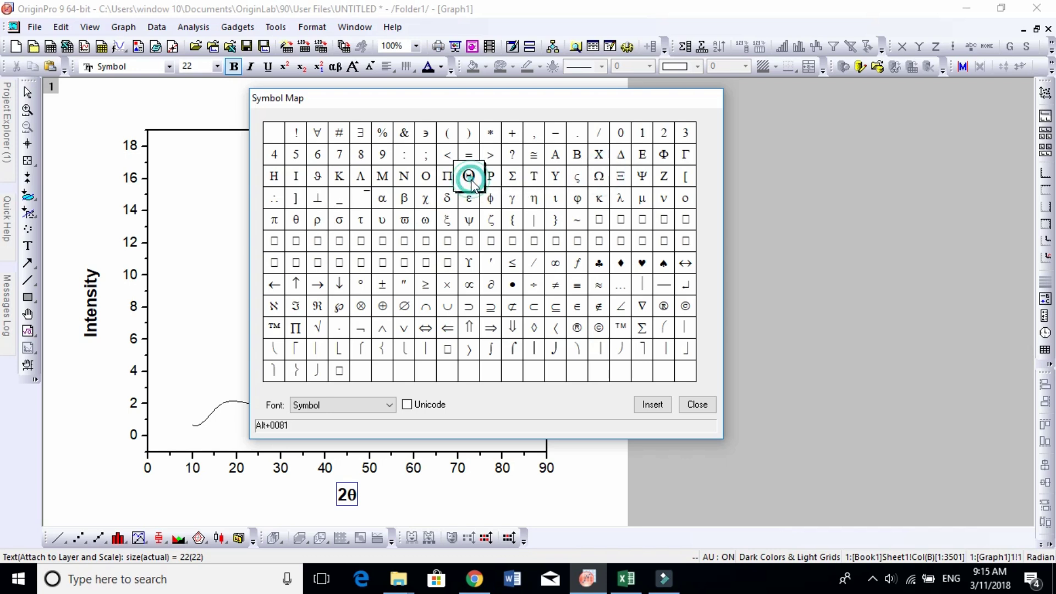
left_click(649, 404)
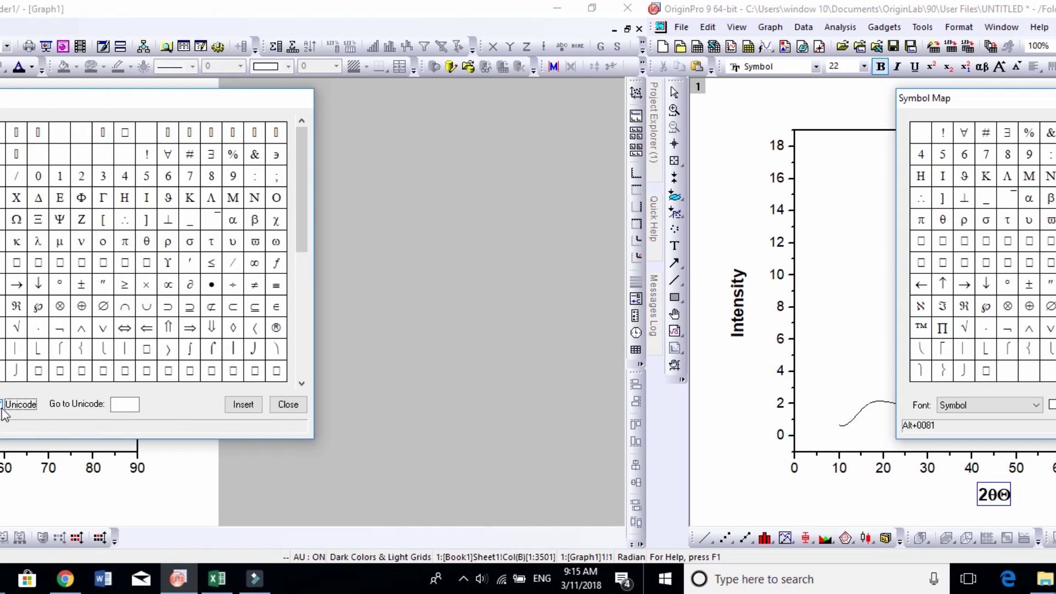
Check the Alt codes of several characters in the symbol map, including θ, and delete the Θ from the X axis title.
left_click(410, 407)
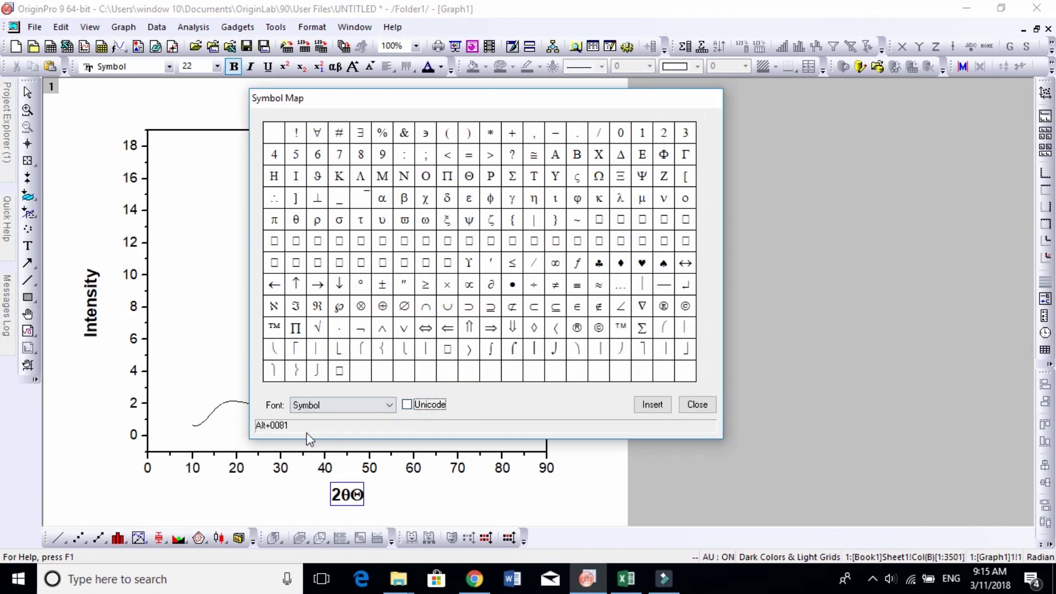
left_click(318, 307)
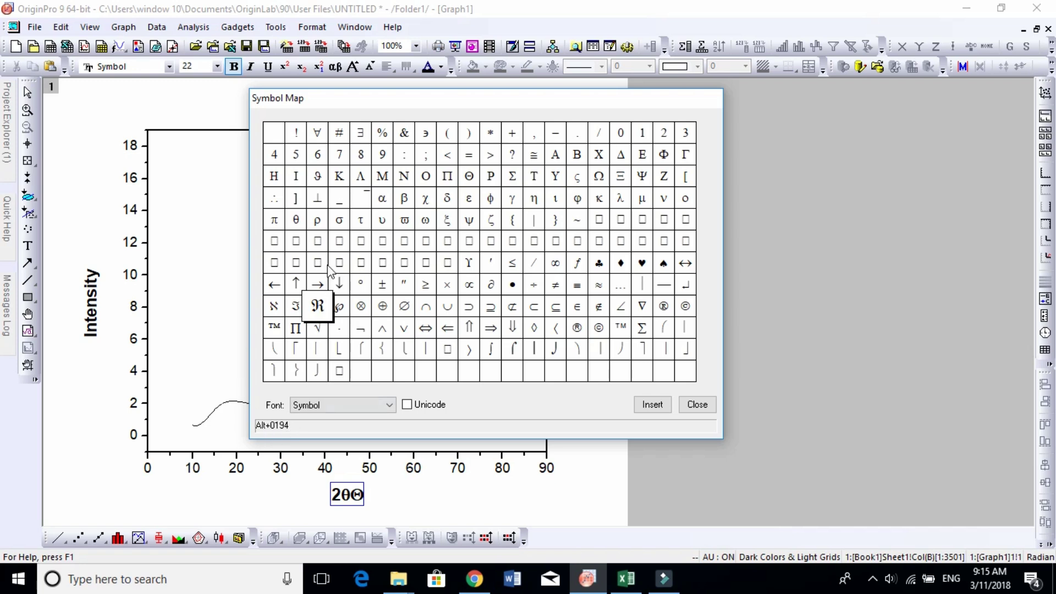
left_click(296, 220)
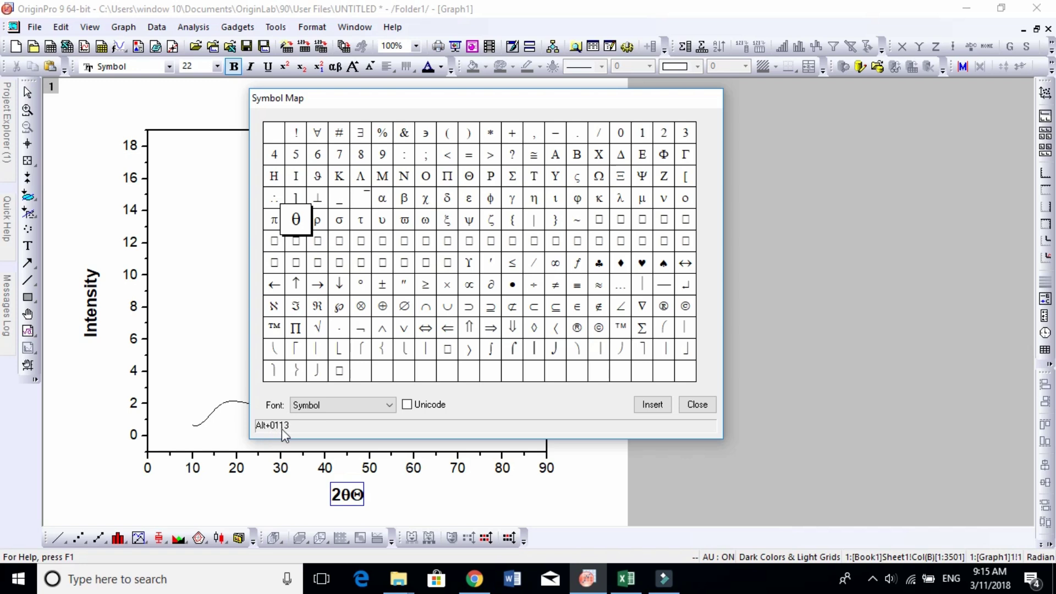
left_click(425, 177)
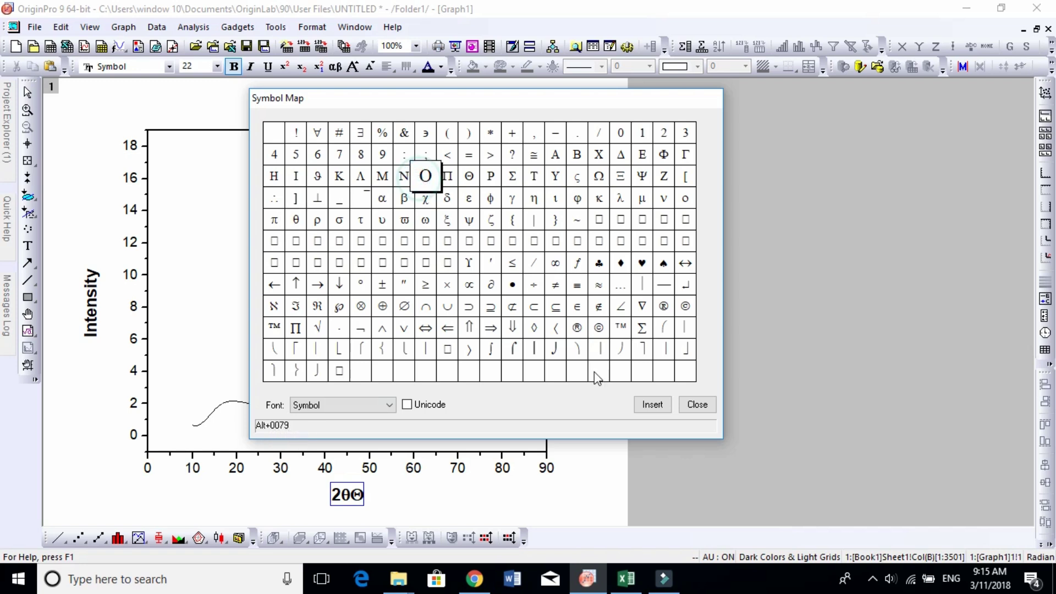
left_click(697, 404)
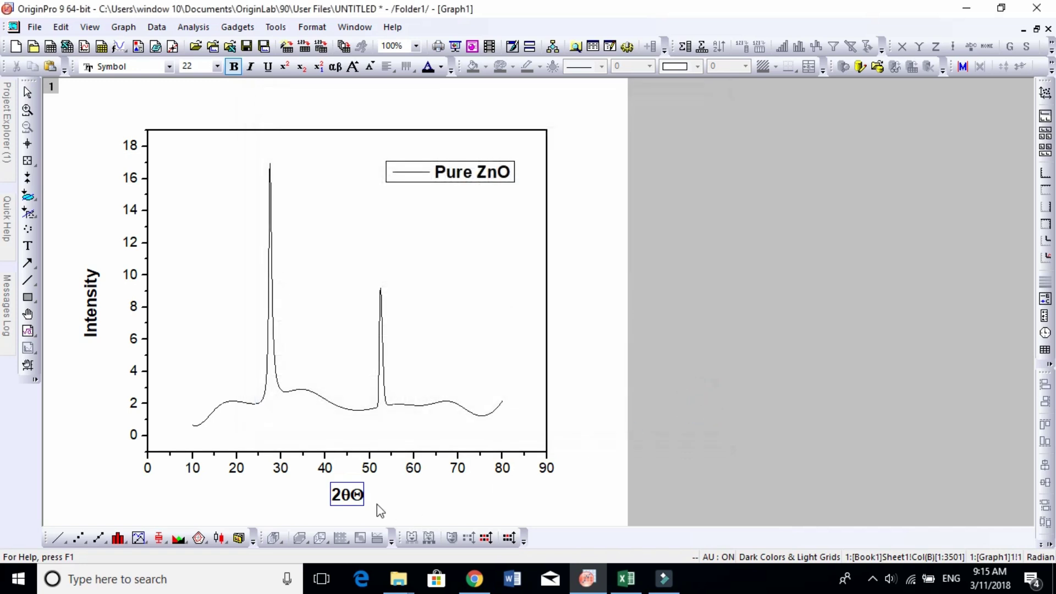
left_click(362, 498)
key("BackSpace")
Add the letter a before 2θ in the X axis title and convert it to the Greek letter α.
left_click(339, 496)
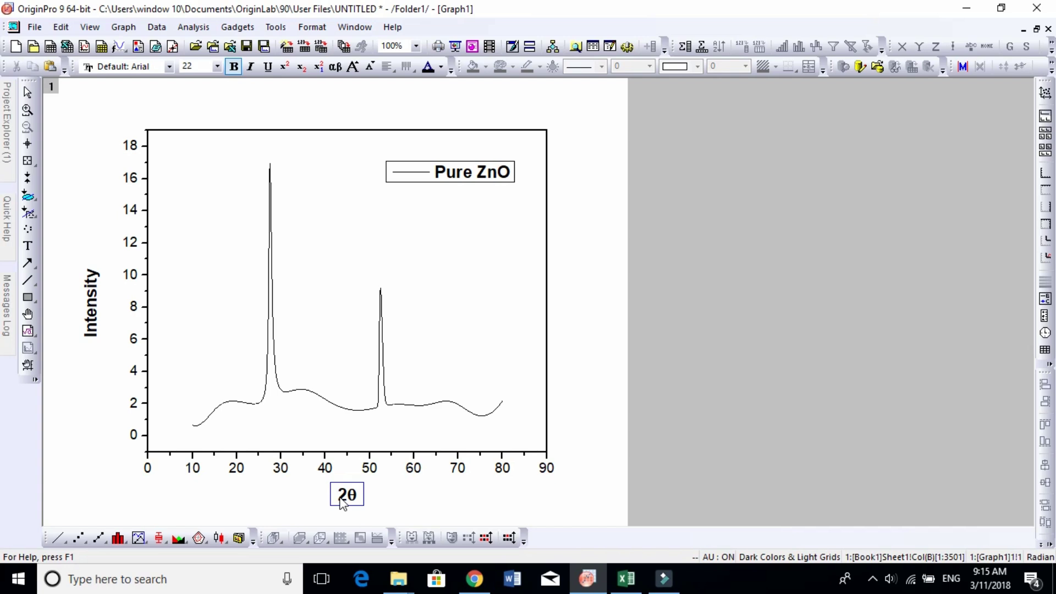
type("a")
left_click_drag(343, 498, 332, 498)
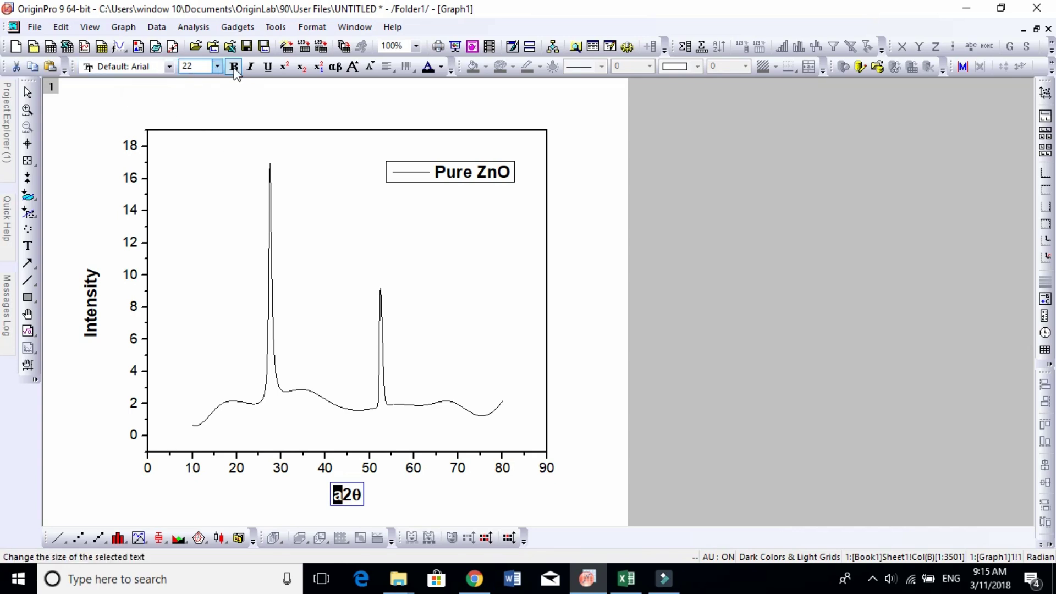
left_click(336, 68)
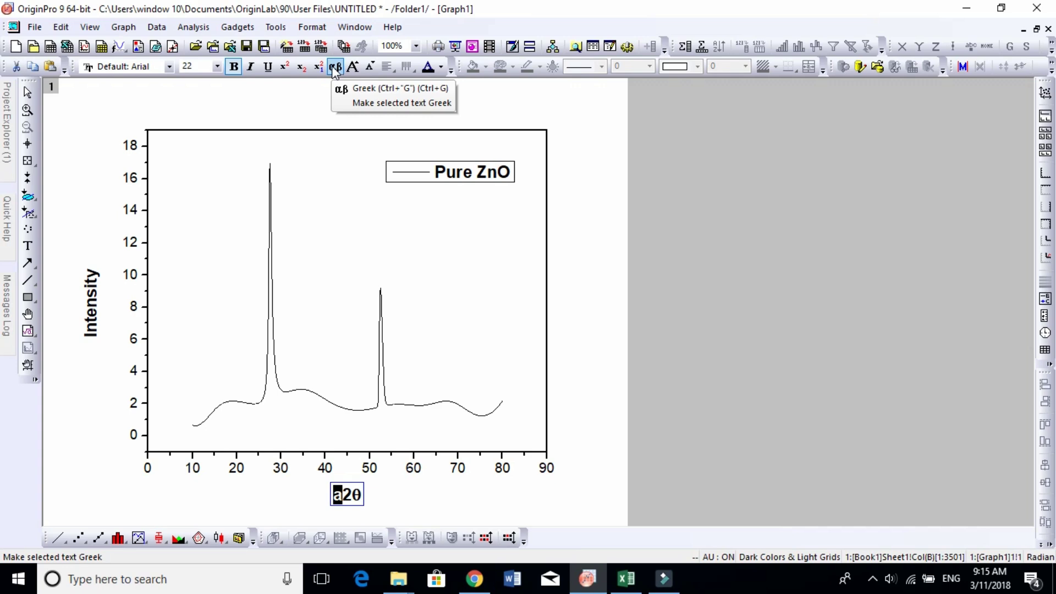
left_click(336, 68)
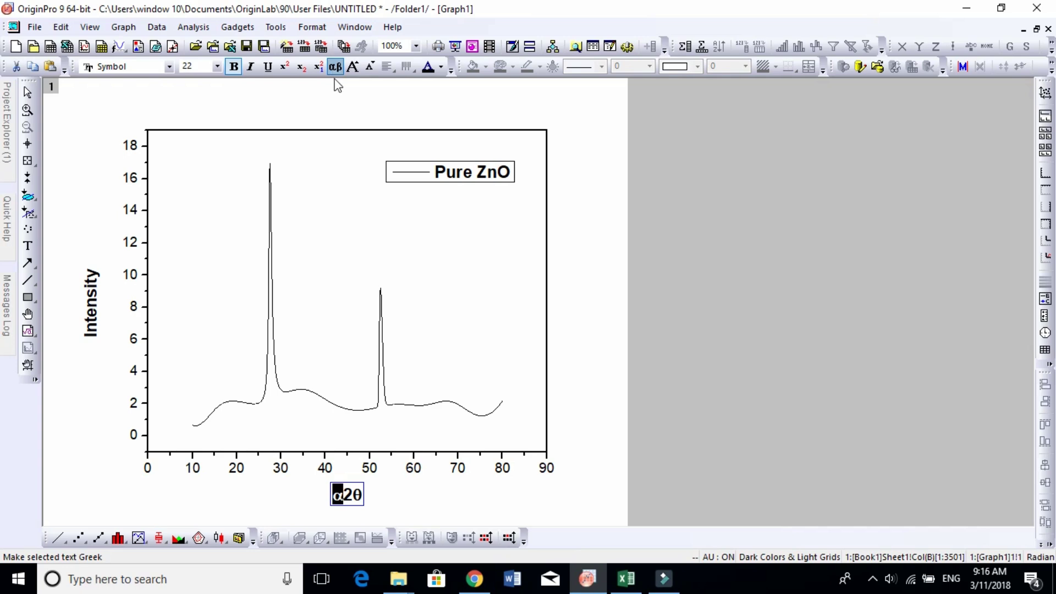
left_click(379, 502)
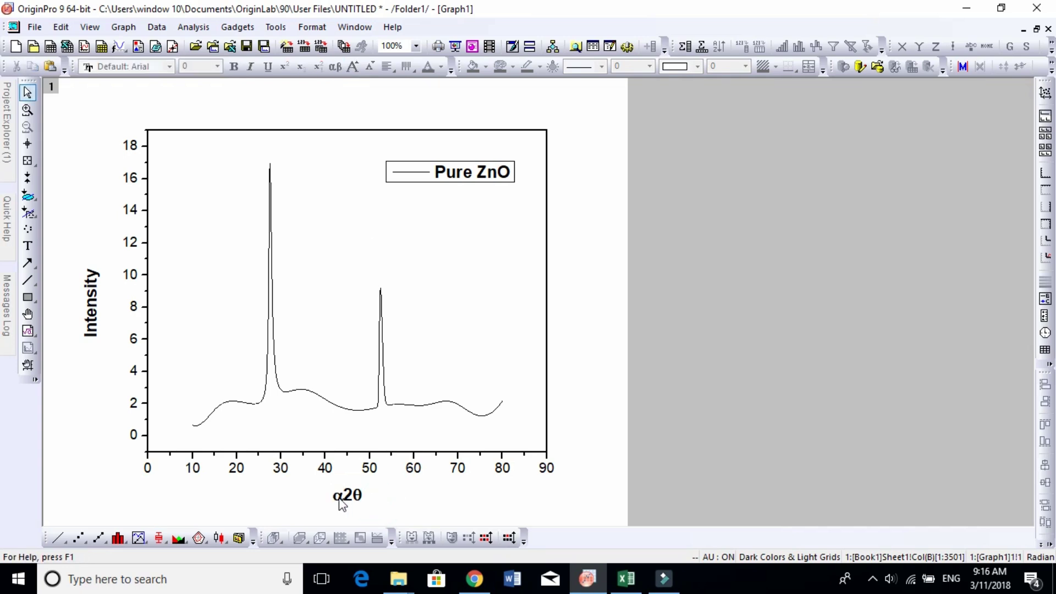
Delete the α from the X axis title so it reads 2θ.
left_click(342, 502)
left_click(342, 502)
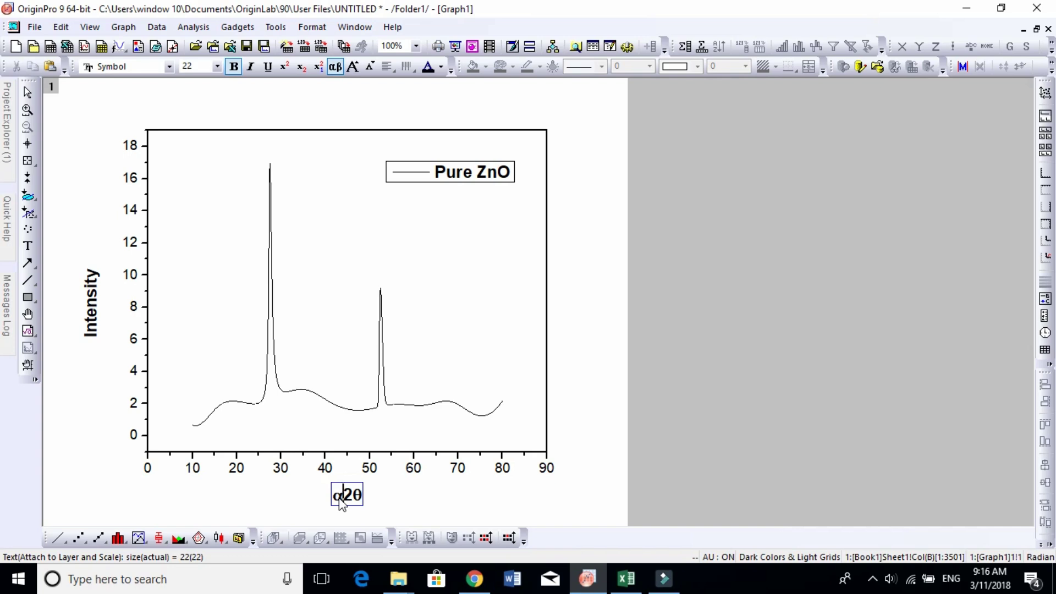
key("BackSpace")
left_click(347, 501)
left_click(379, 499)
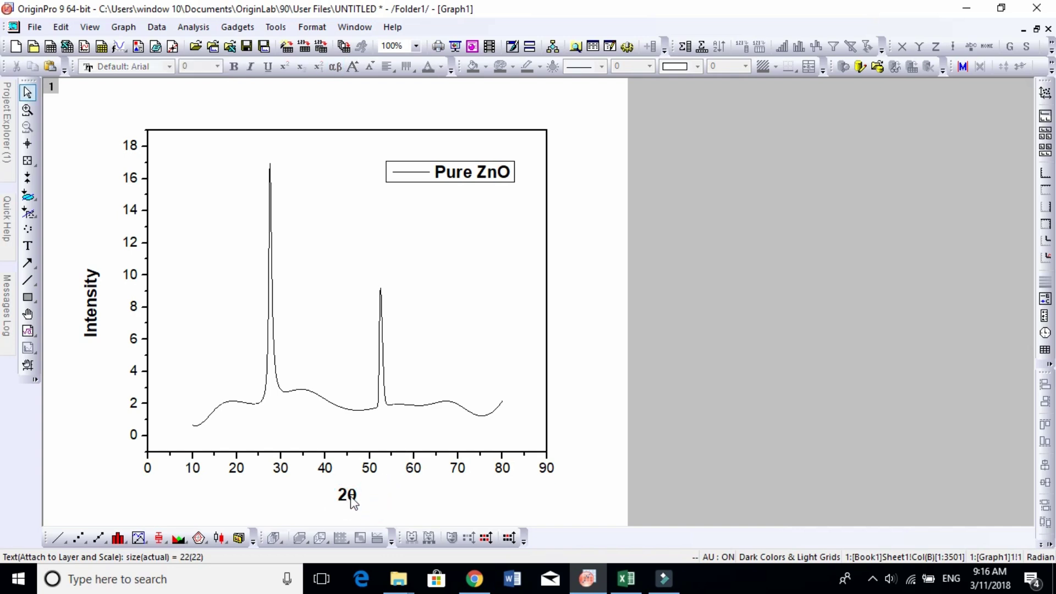
Make the Y axis tick labels bold and increase their font size by two steps.
left_click(134, 281)
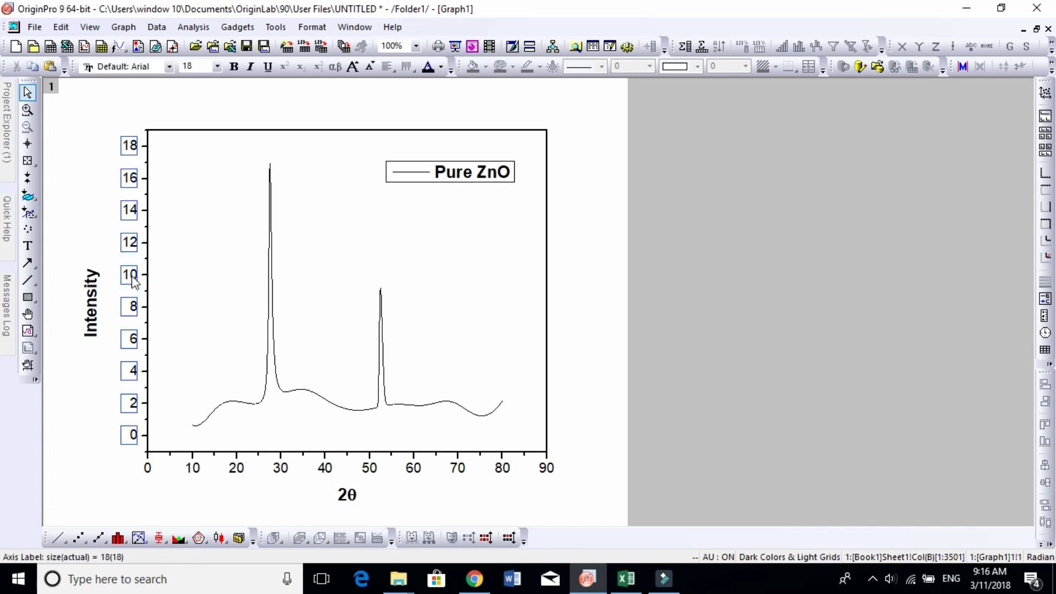
double_click(134, 283)
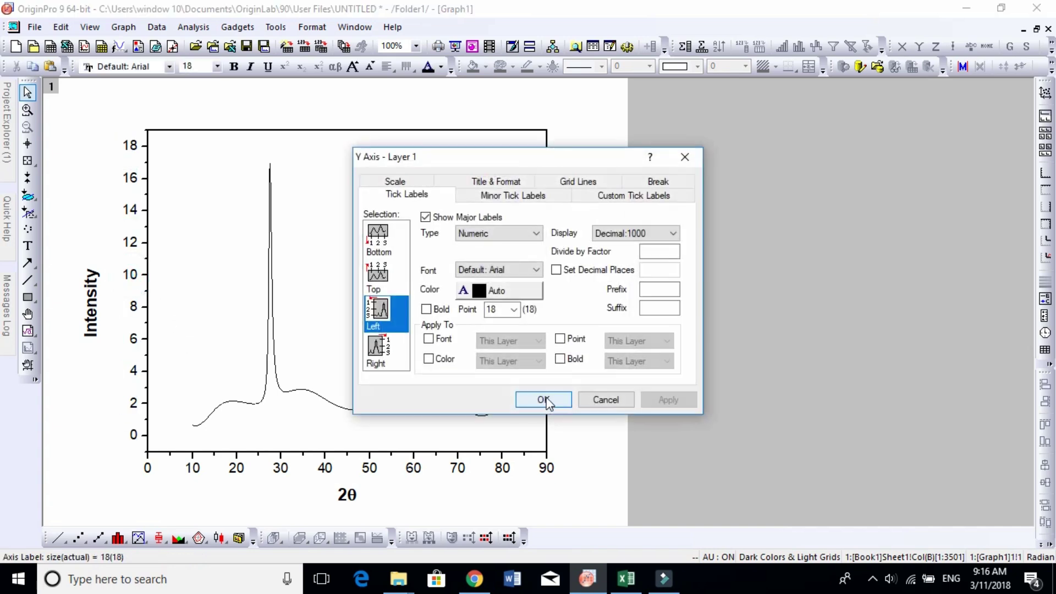
left_click(623, 400)
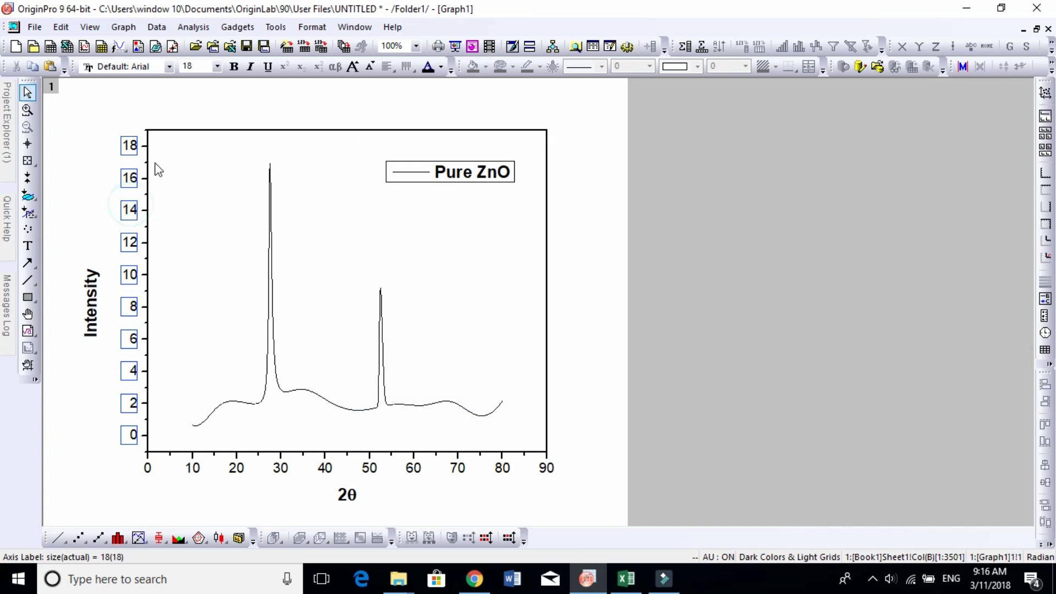
left_click(232, 67)
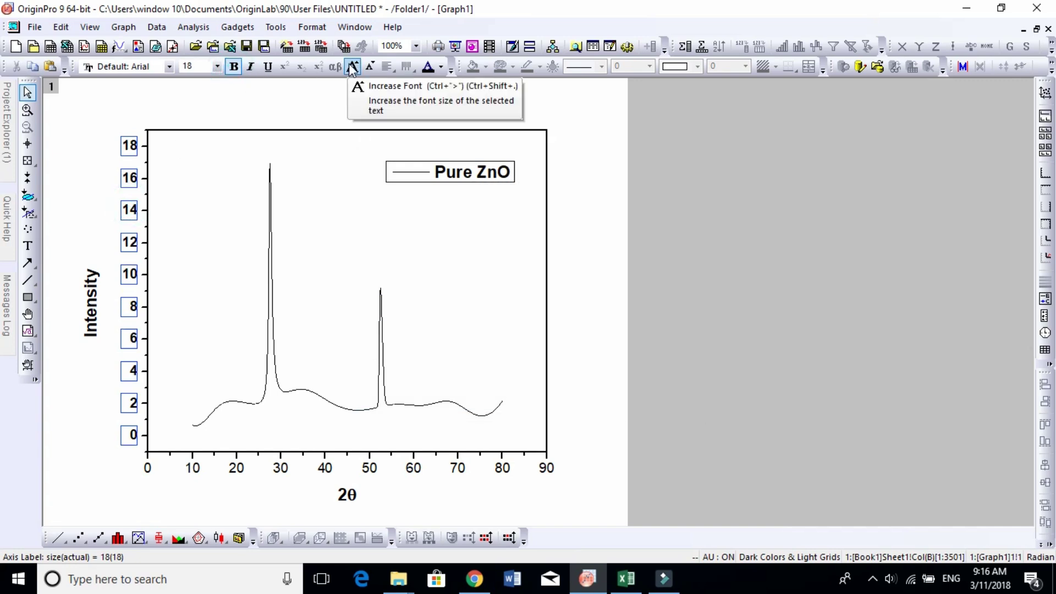
left_click(352, 67)
left_click(353, 67)
Increase the X axis tick labels' font size to 22 and make them bold.
left_click(323, 465)
left_click(353, 67)
left_click(352, 67)
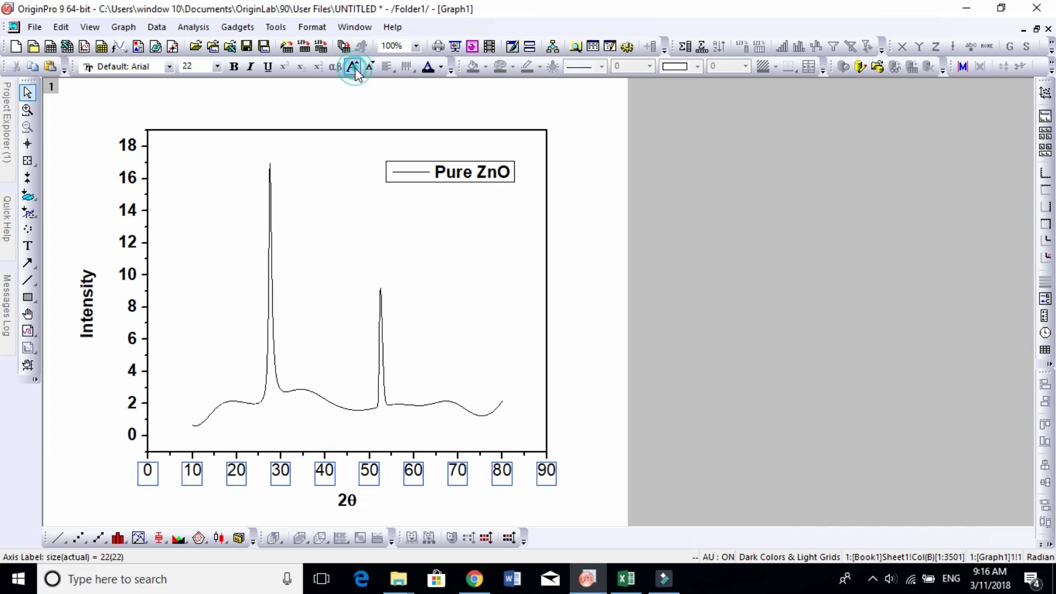
left_click(234, 68)
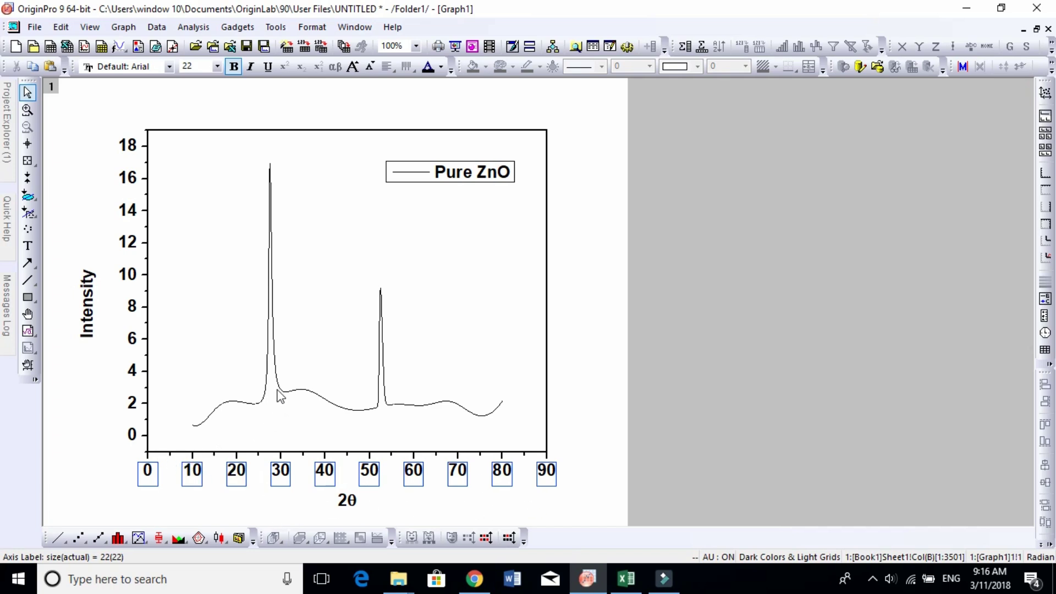
Set the X axis scale to run from 10 to 80 and apply it.
double_click(192, 474)
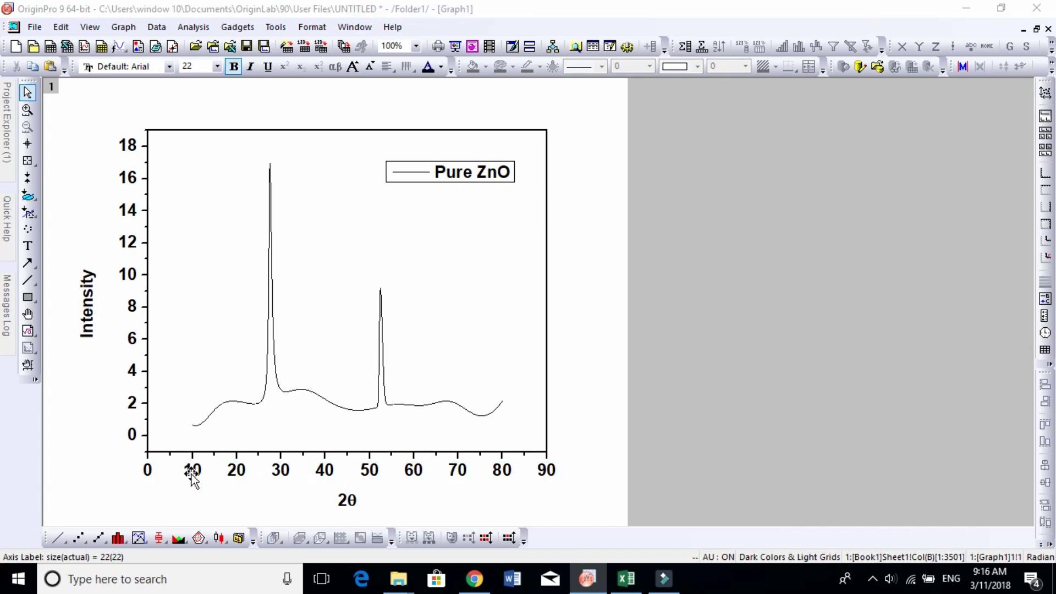
left_click_drag(483, 156, 661, 111)
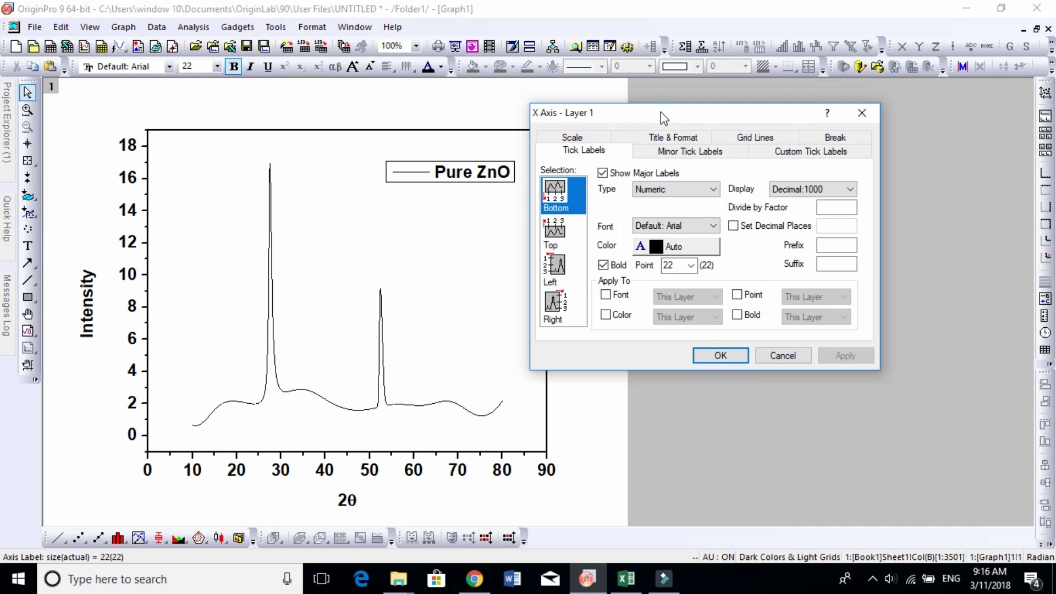
left_click(586, 138)
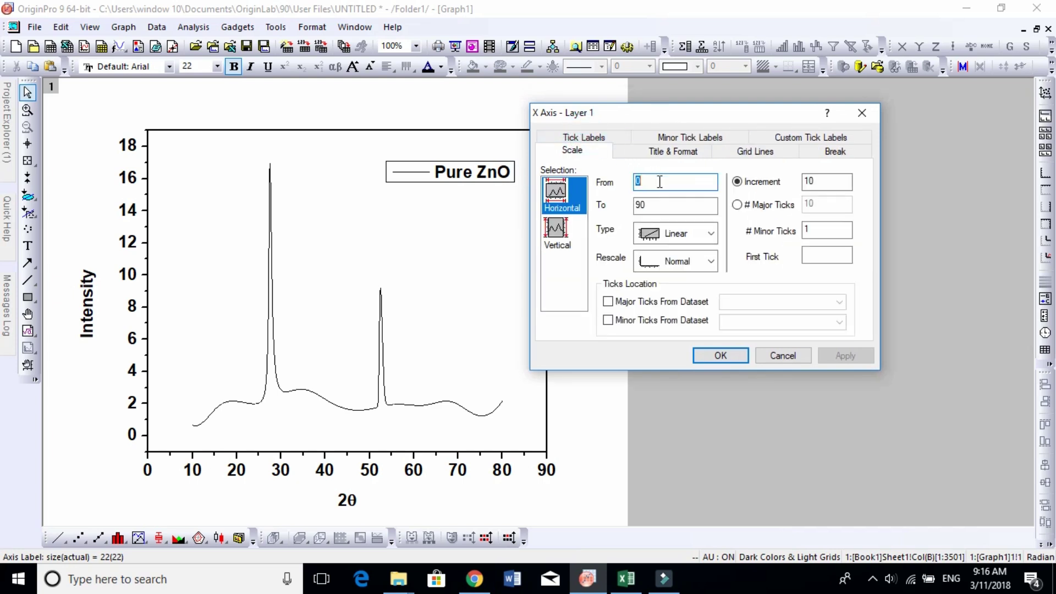
left_click(668, 204)
double_click(669, 205)
type("8")
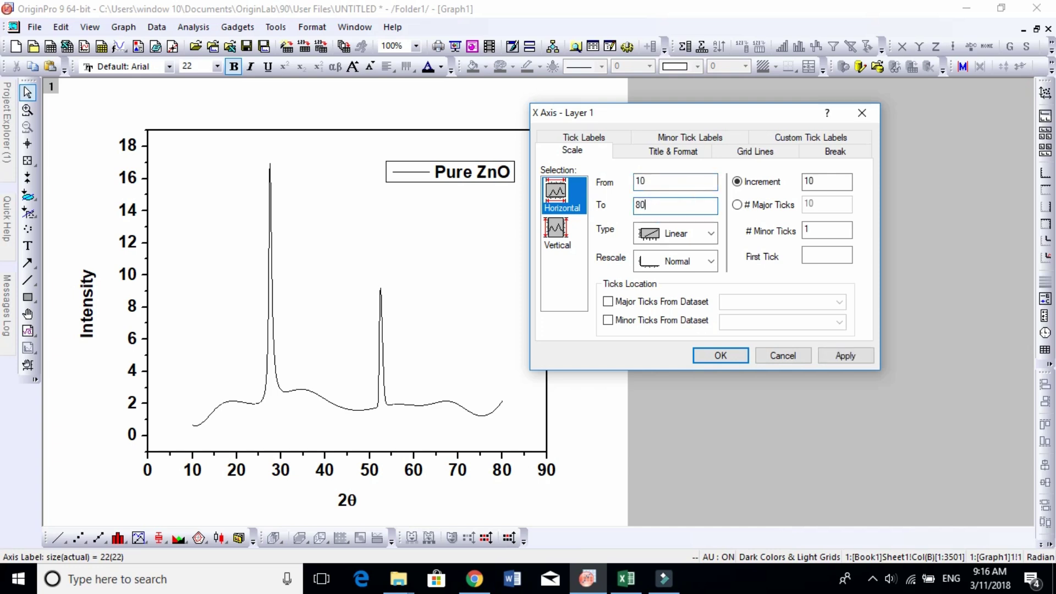
left_click(841, 355)
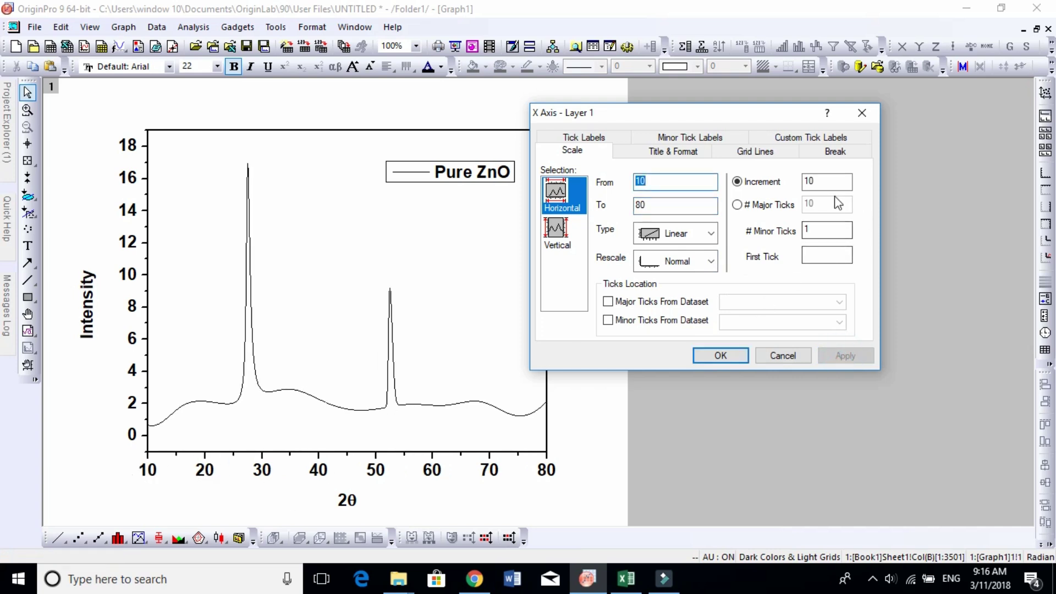
Set the X axis major tick increment to 5 and apply it to the graph.
double_click(821, 184)
type("5")
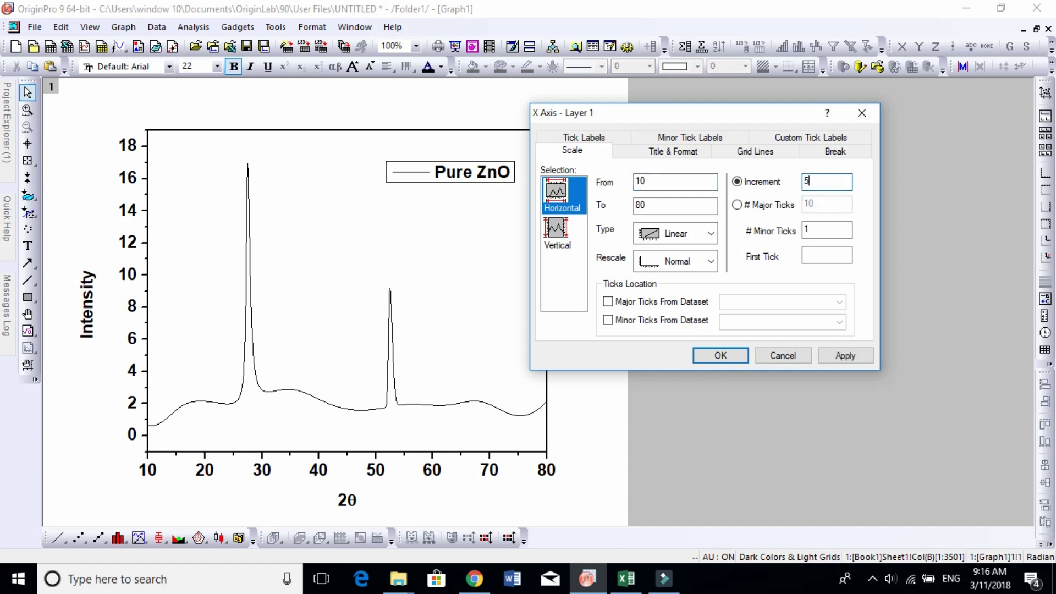
left_click(845, 356)
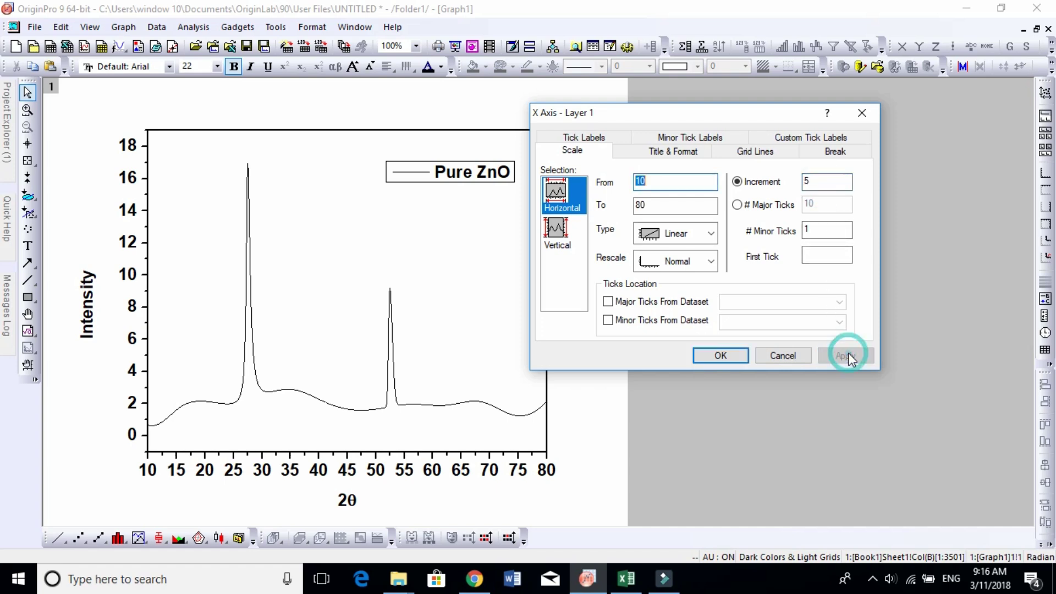
Set the X axis major tick increment to 10, apply it and close the axis settings.
double_click(807, 182)
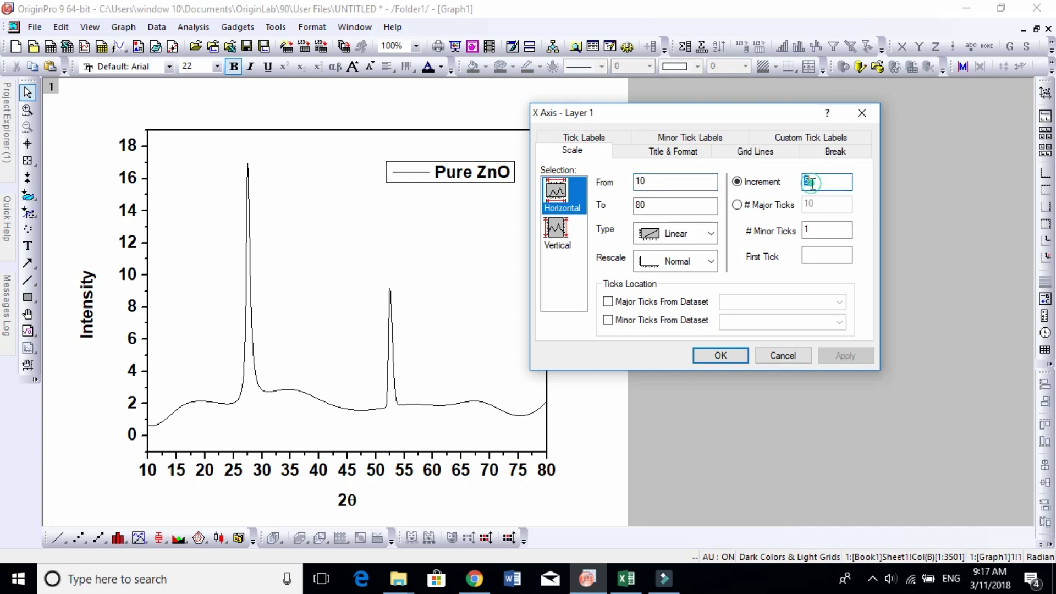
type("10")
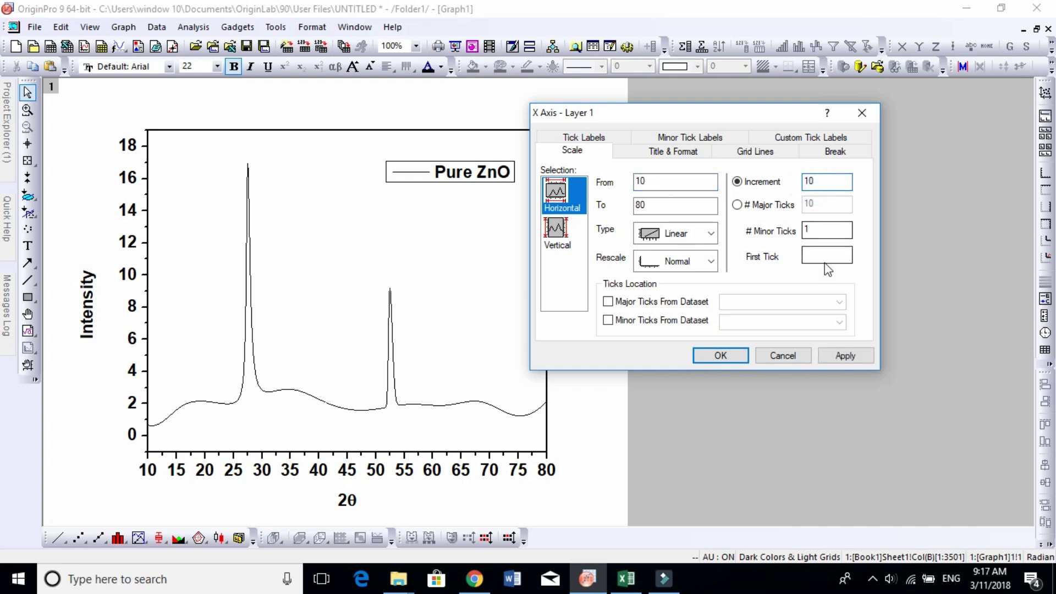
left_click(847, 361)
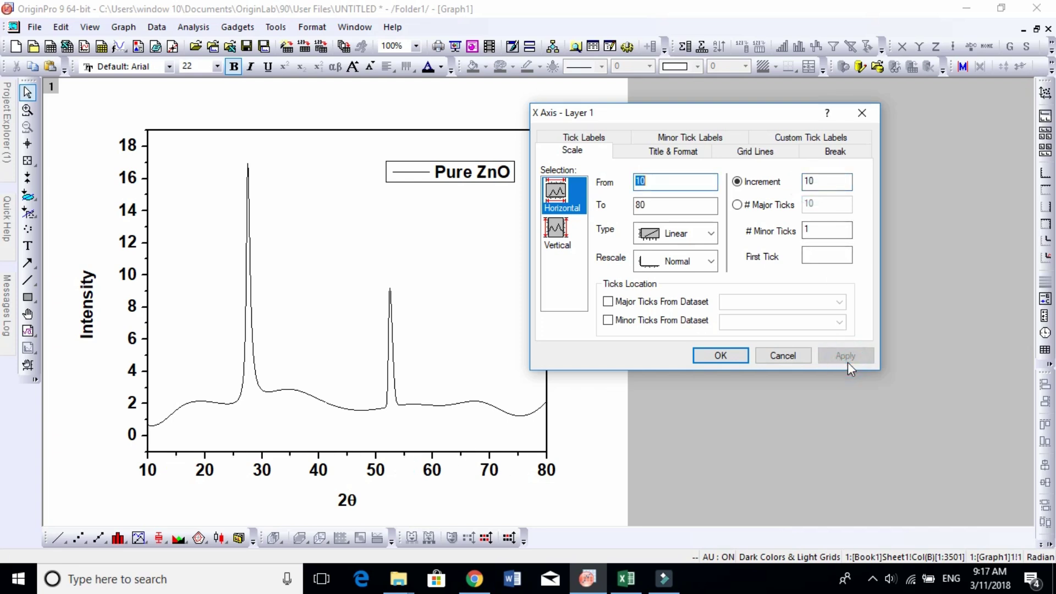
left_click(738, 354)
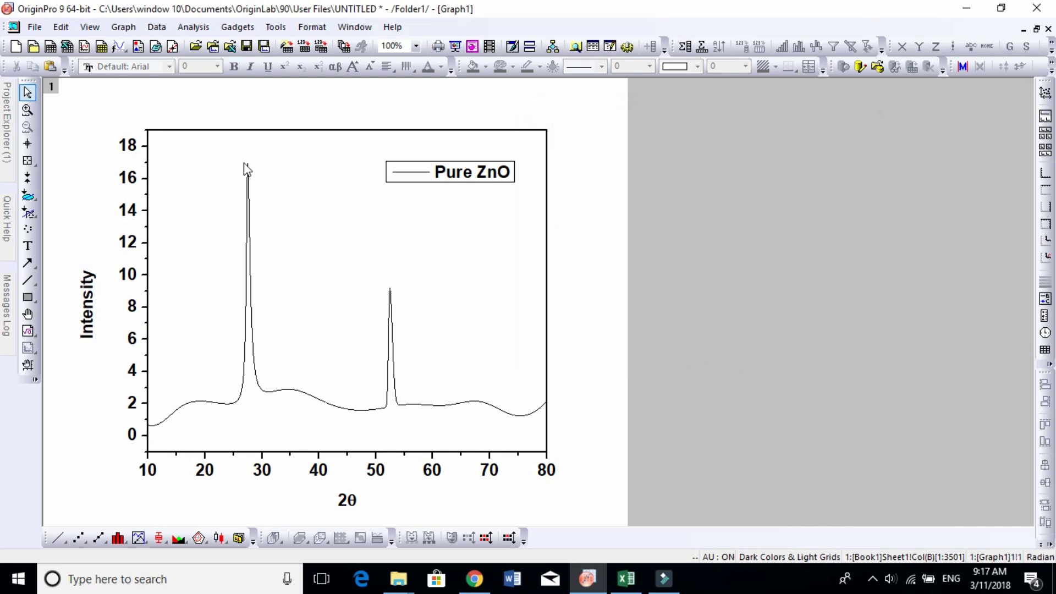
Read the coordinates at the tip of the tallest peak with the Data Reader, then return to object selection.
left_click(248, 176)
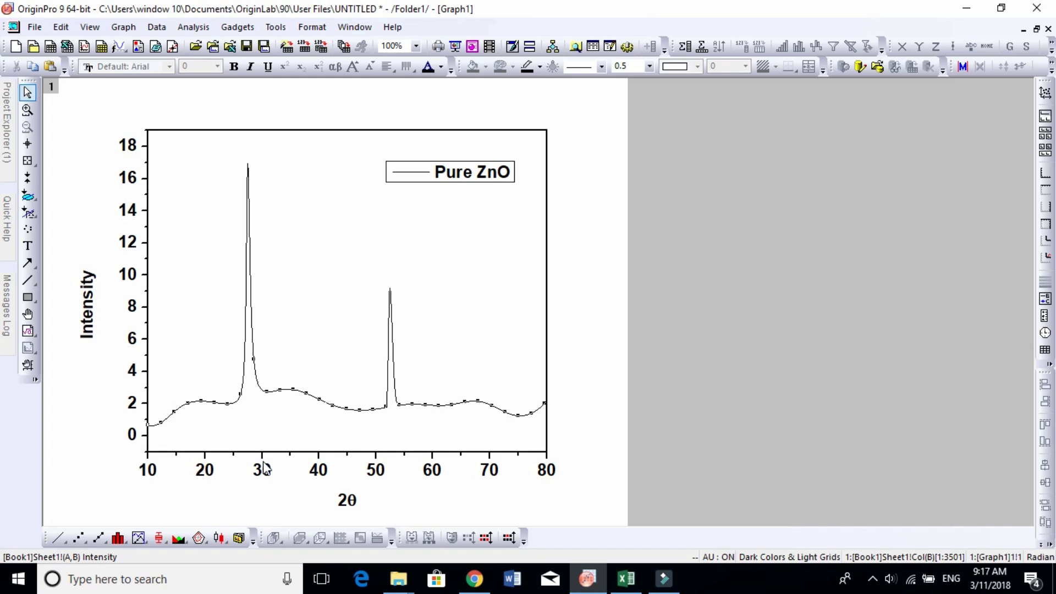
left_click(28, 165)
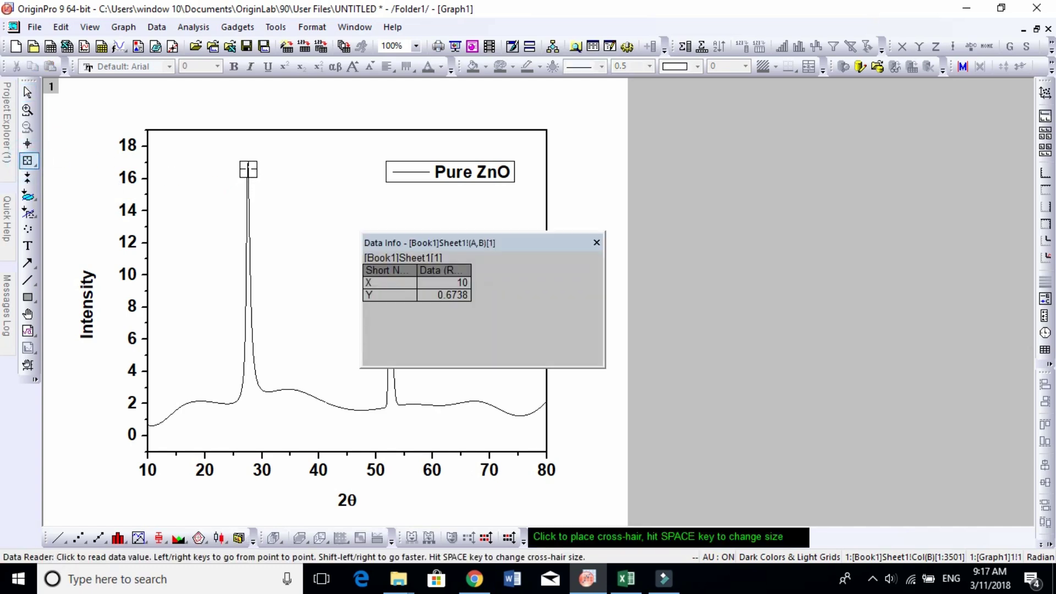
left_click(248, 167)
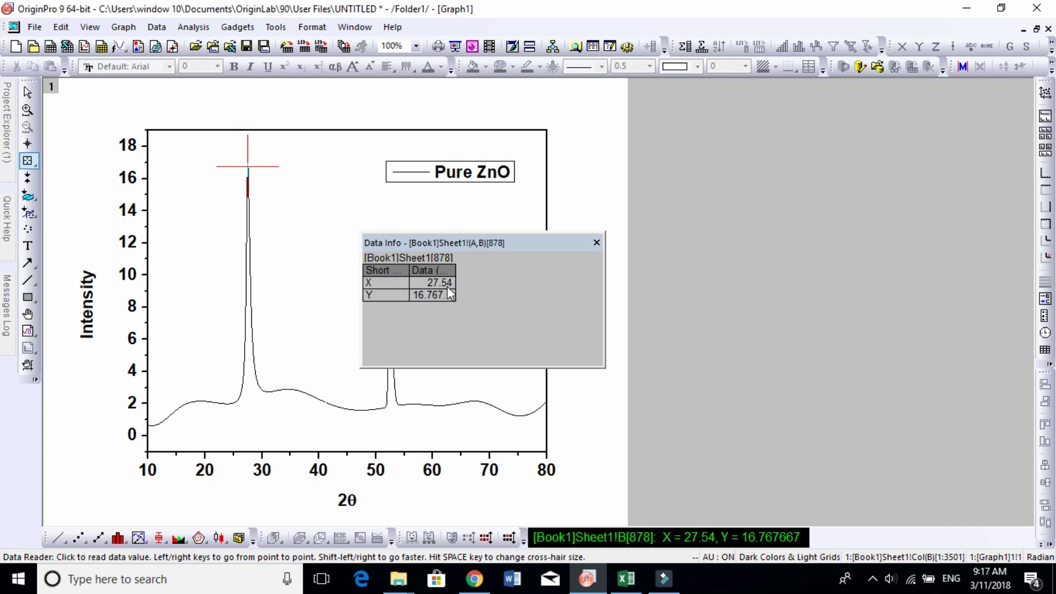
left_click(596, 243)
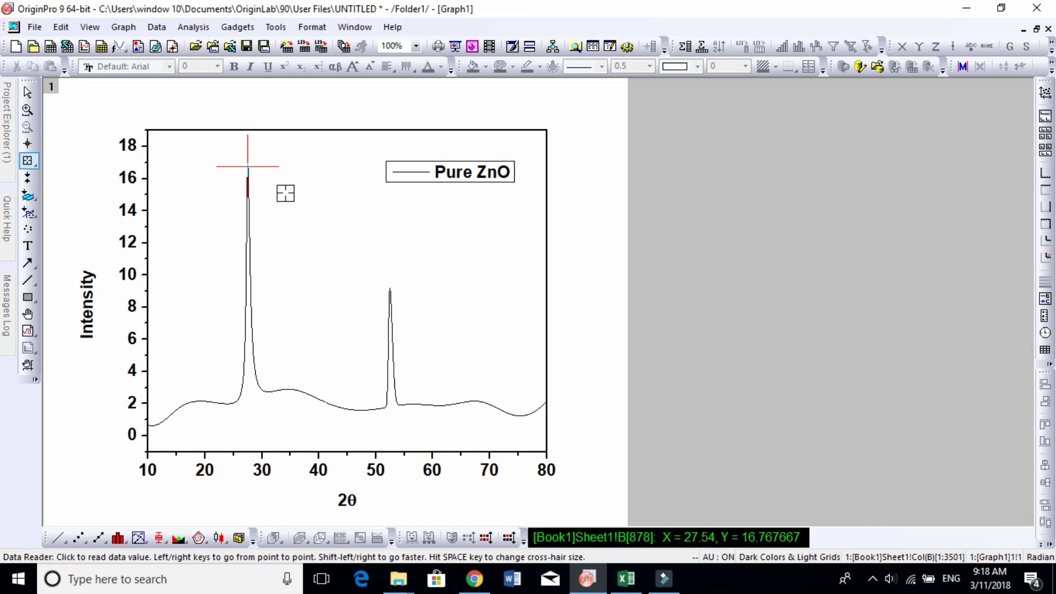
left_click(29, 93)
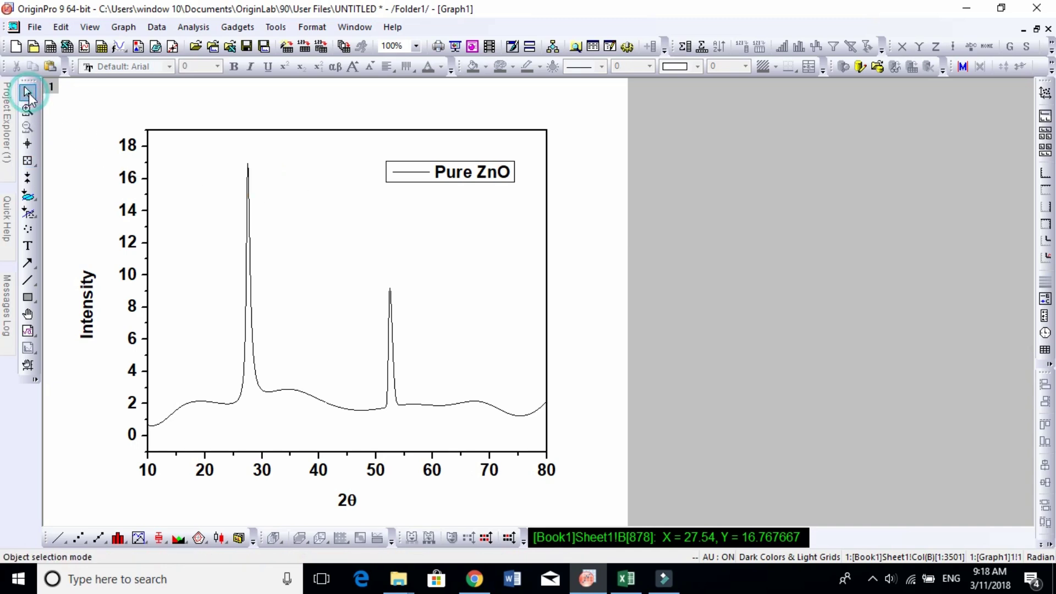
Add the text label (110) just above the tallest peak.
left_click(29, 246)
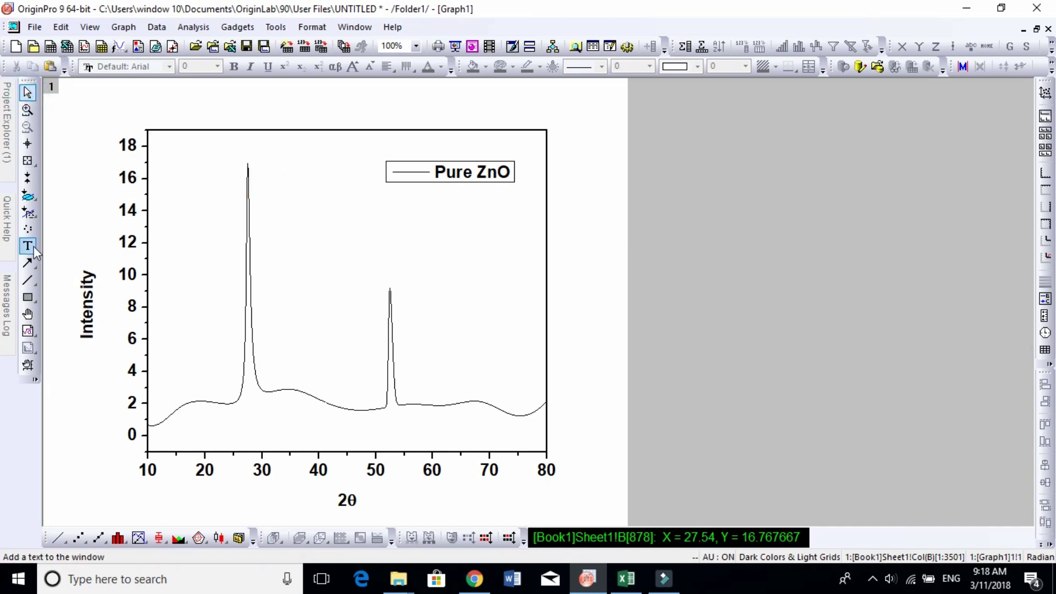
left_click(235, 149)
type("(110")
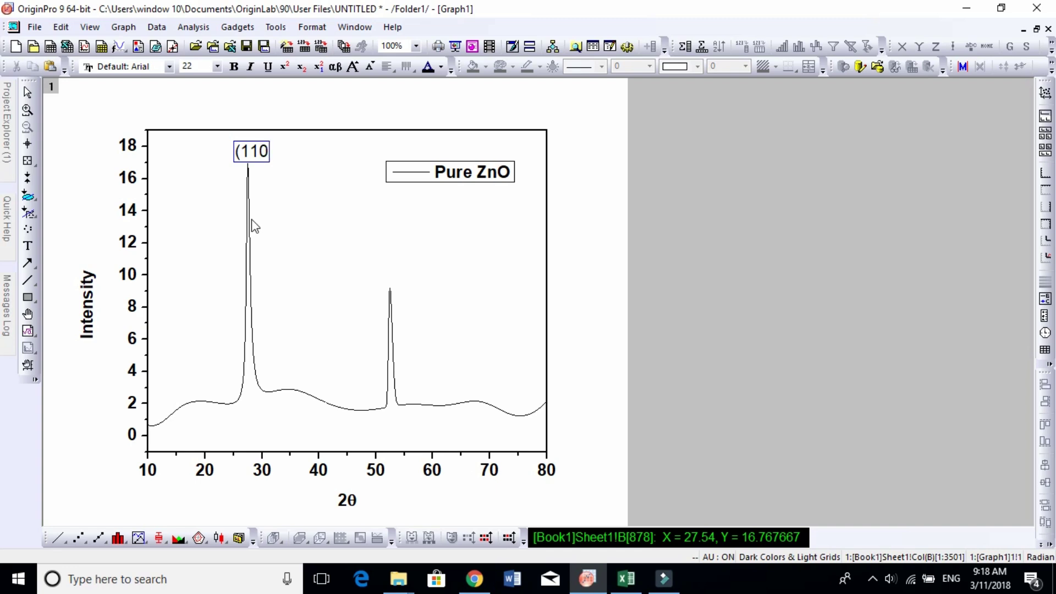
type(")")
left_click(296, 197)
Reduce the font size of the (110) label's text to 15.
left_click(255, 158)
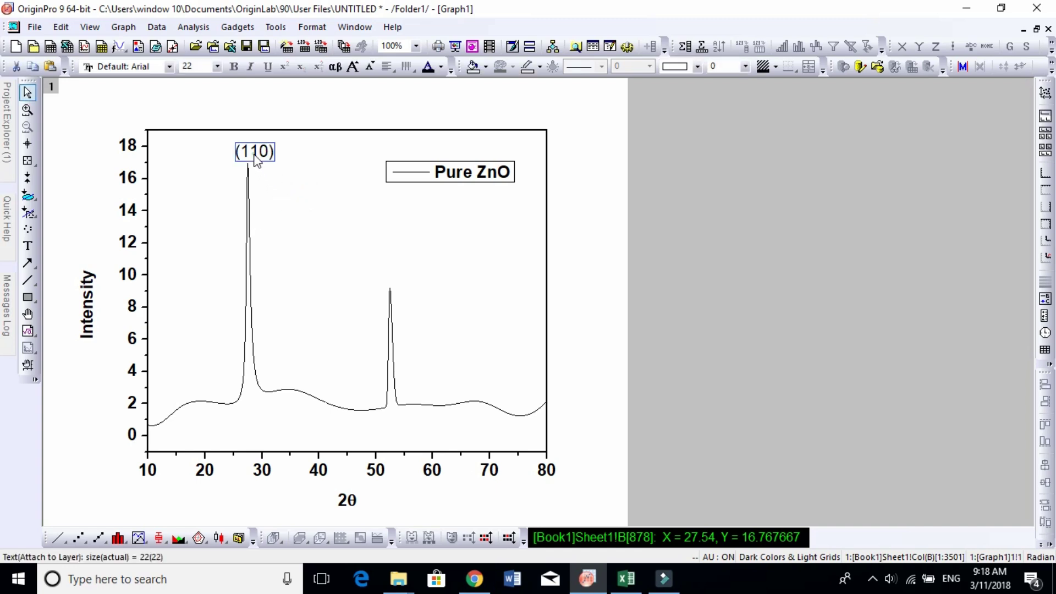
double_click(255, 158)
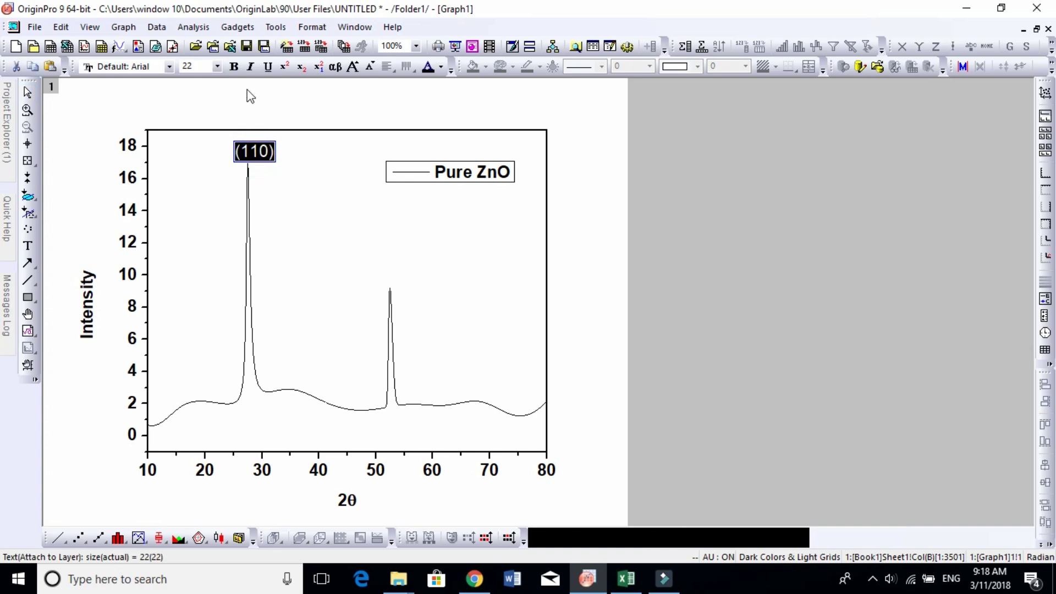
left_click(371, 67)
left_click(372, 69)
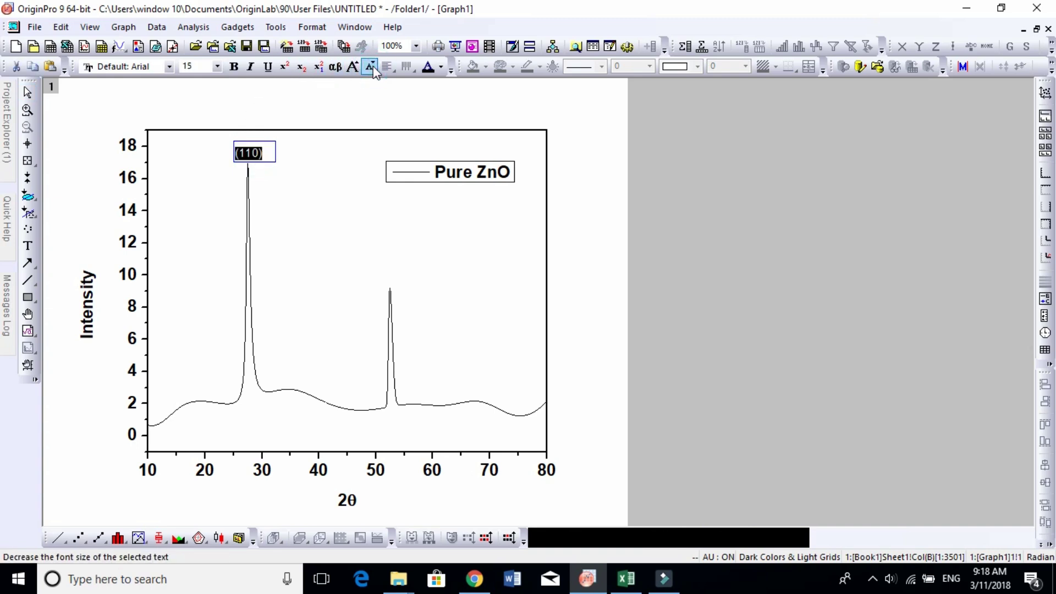
left_click(332, 271)
Rotate the (110) label by 90 degrees through its object properties.
left_click(262, 154)
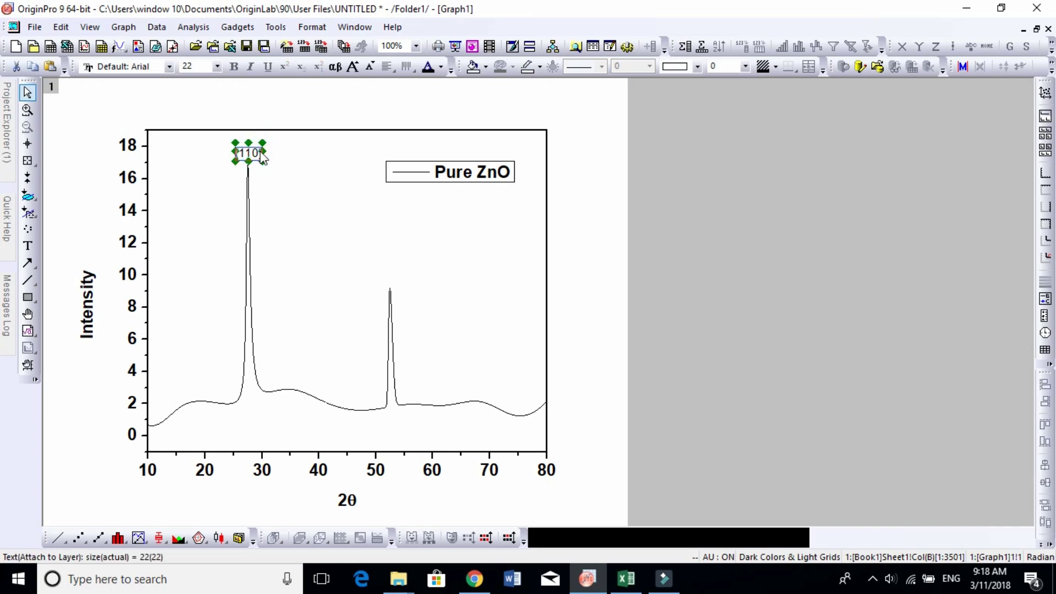
right_click(262, 157)
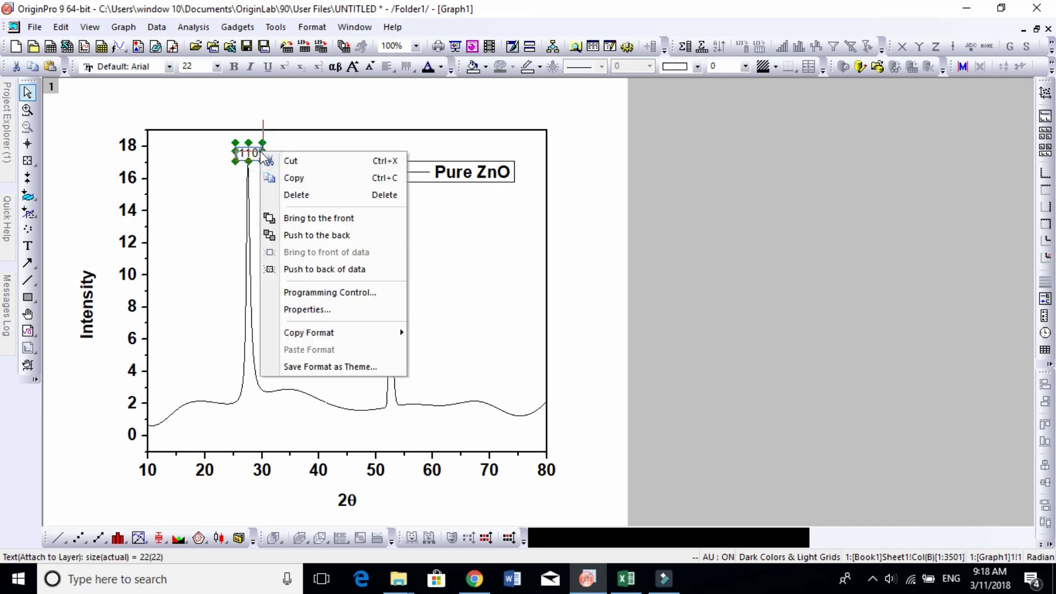
left_click(278, 308)
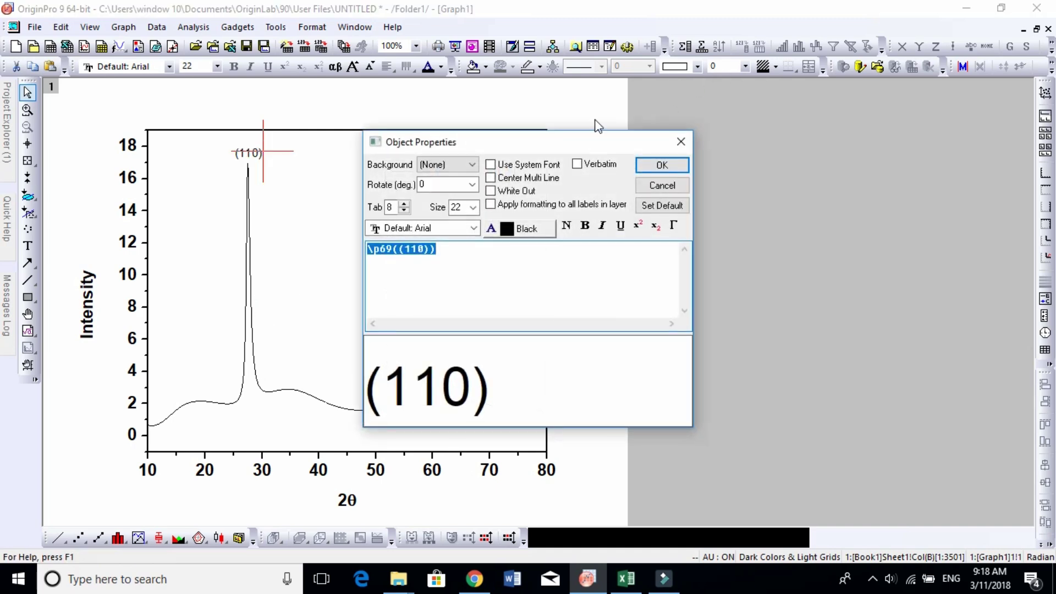
left_click(472, 187)
left_click(443, 219)
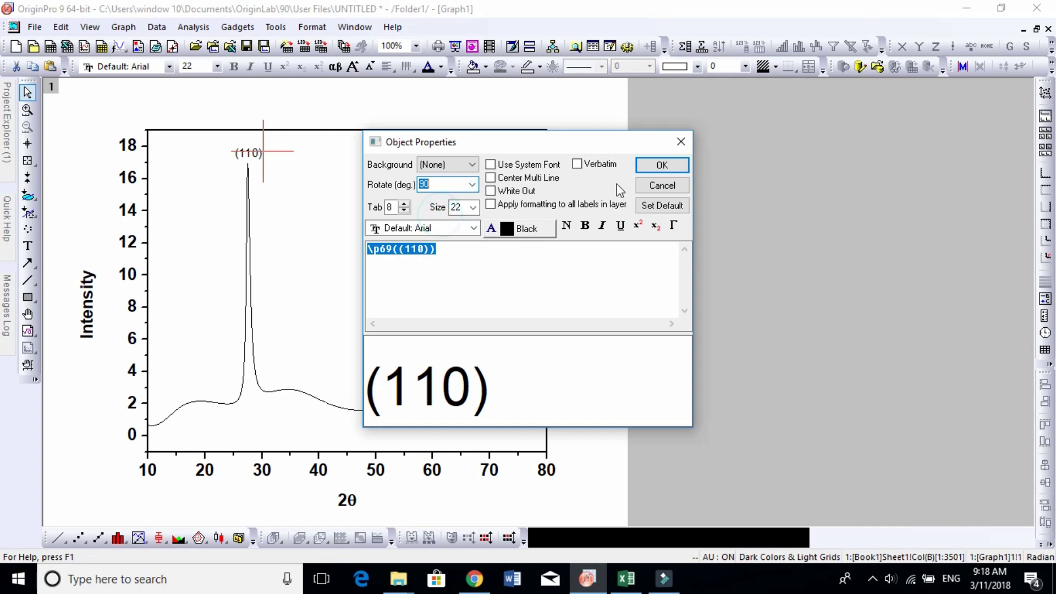
left_click(662, 165)
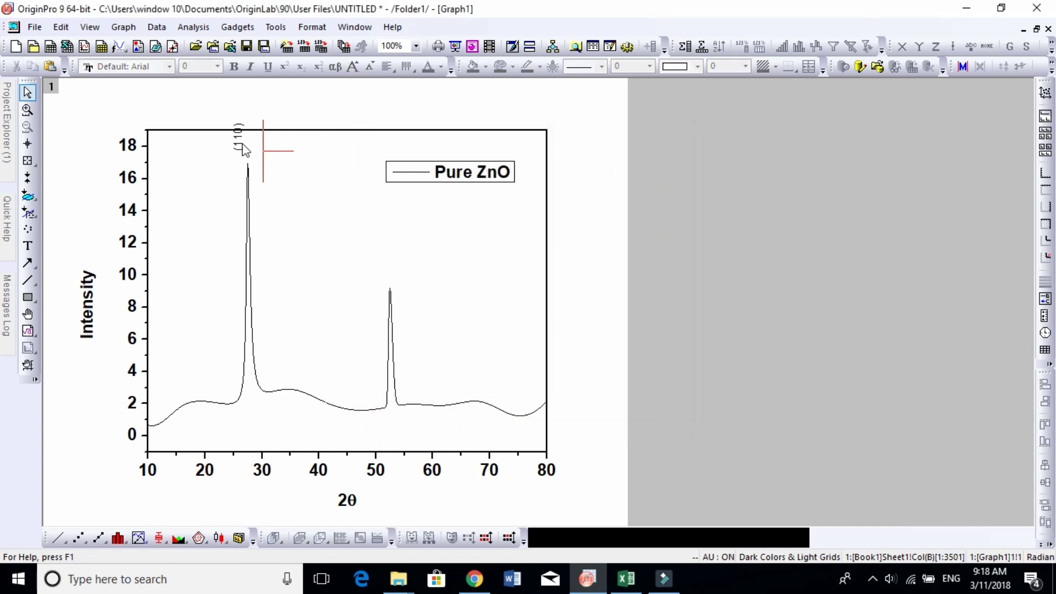
Center the vertical (110) label over the tallest peak and make its text bold.
left_click(239, 144)
left_click_drag(239, 144, 249, 147)
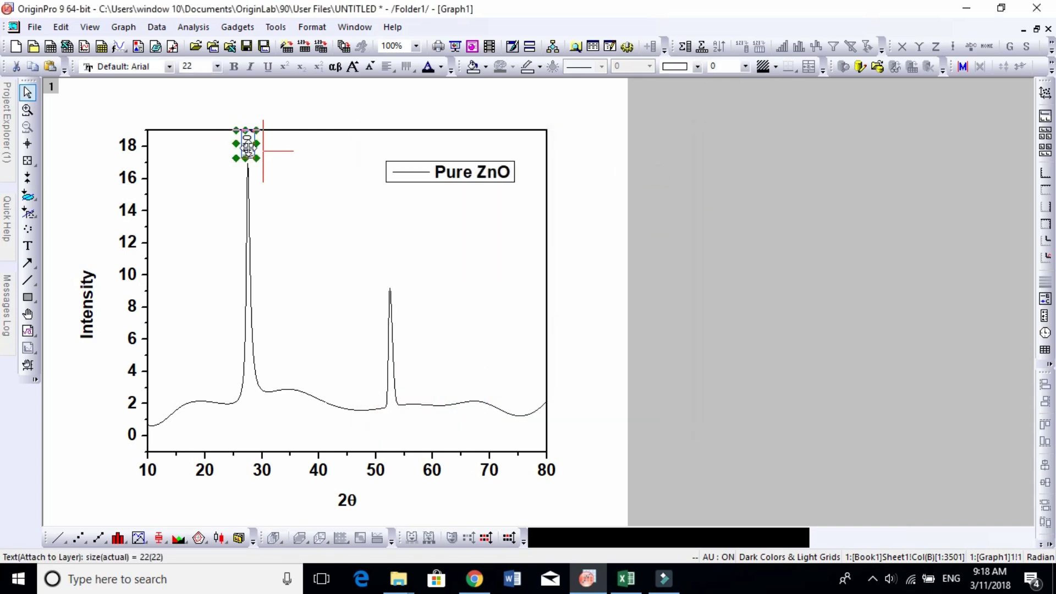
double_click(249, 147)
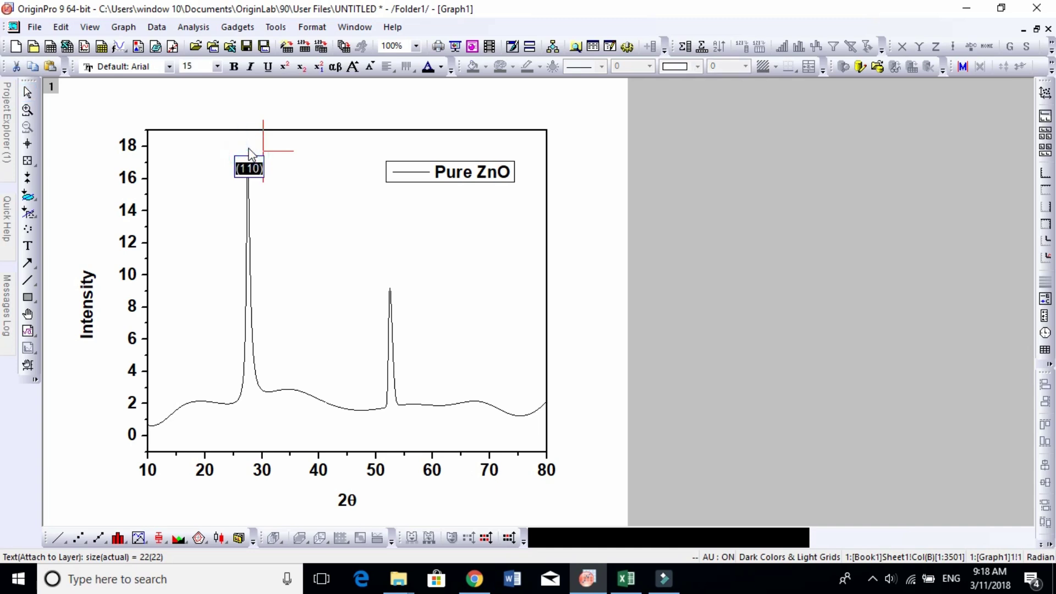
left_click(310, 230)
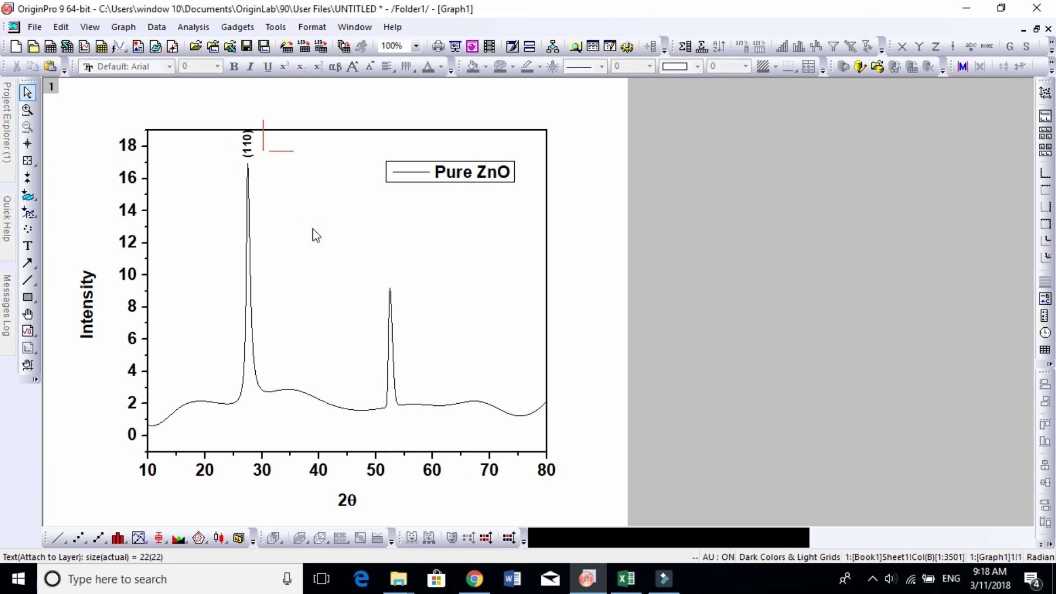
Read the coordinates at the tip of the second, smaller peak with the Data Reader, keeping the data window clear of the peak.
left_click(390, 294)
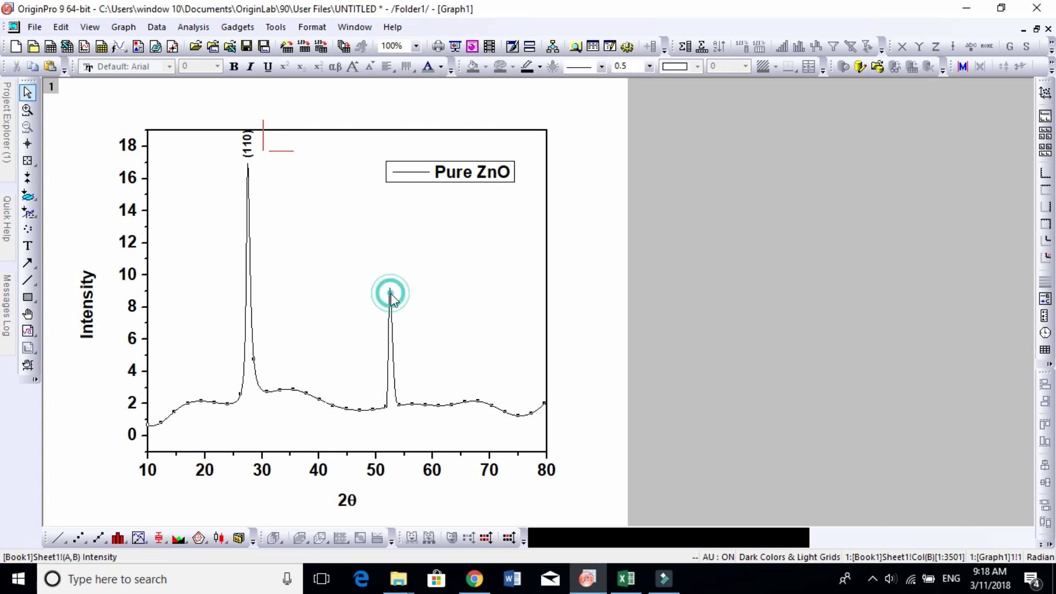
left_click(31, 165)
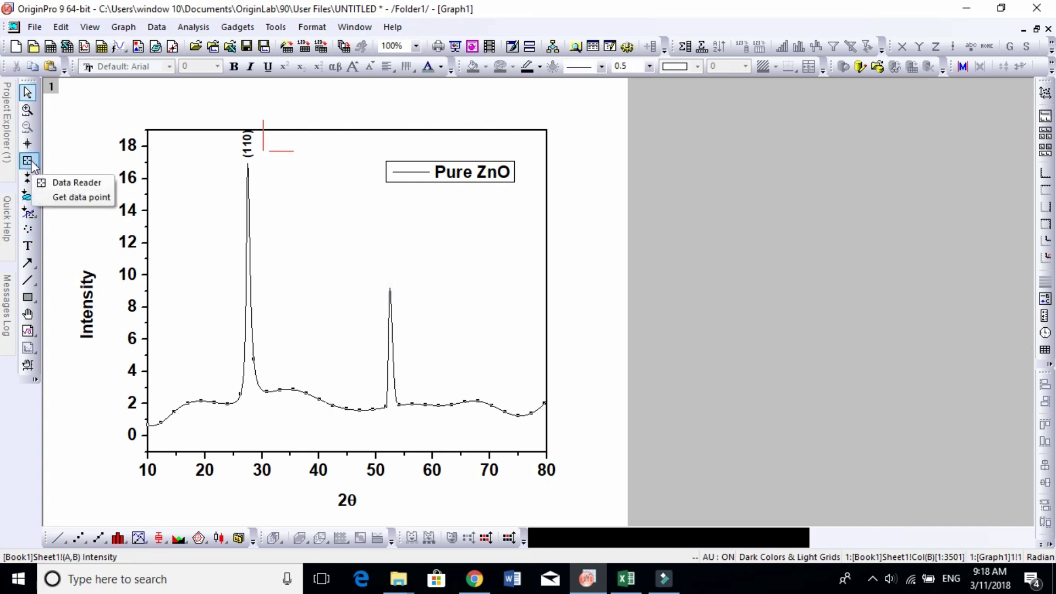
left_click(76, 182)
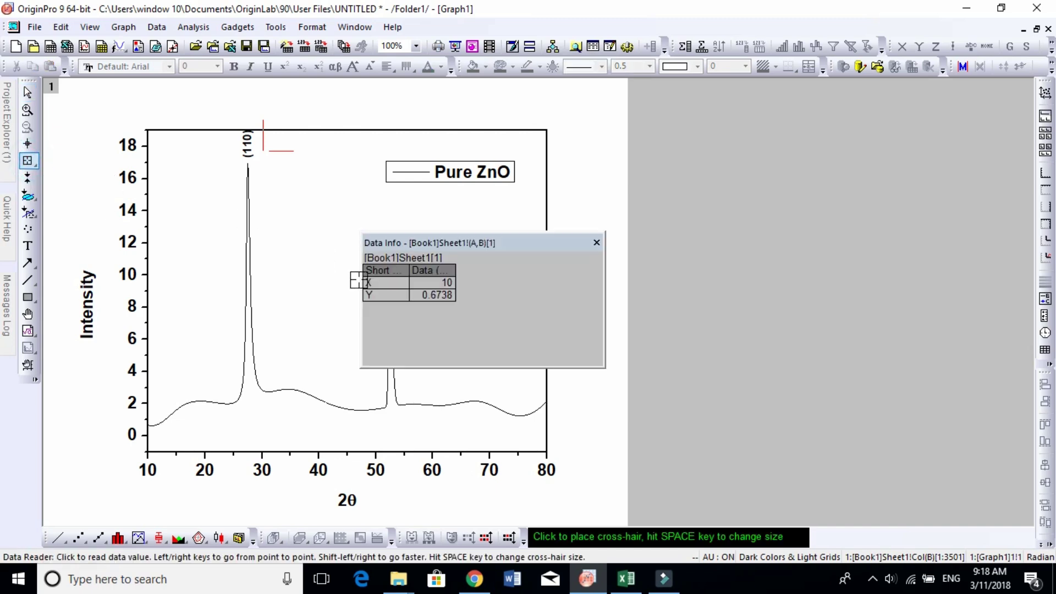
left_click_drag(558, 239, 728, 154)
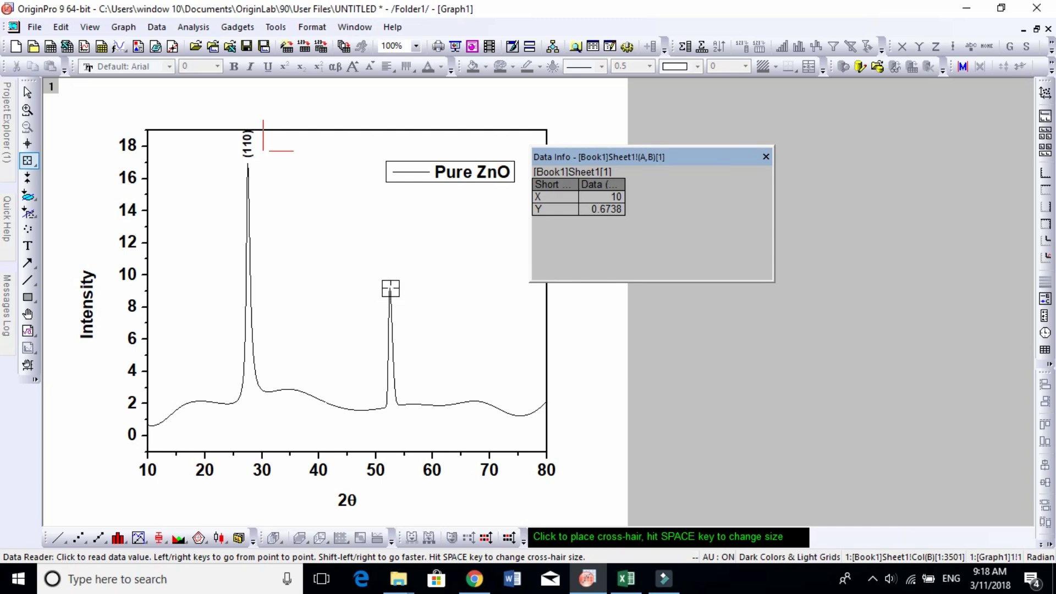
left_click(390, 289)
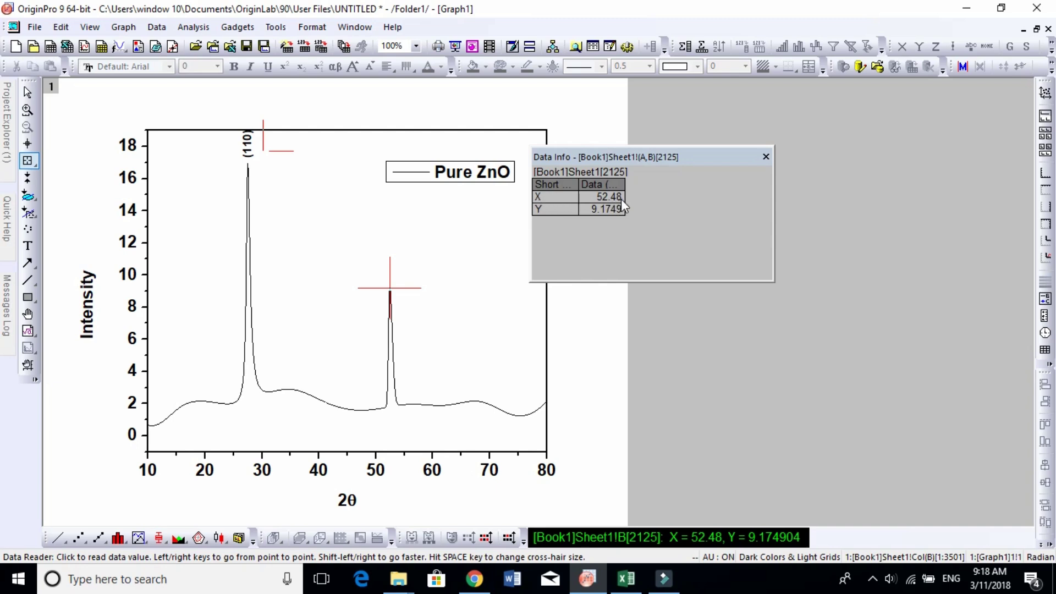
Add the text label (211) above the second peak and make it bold.
left_click(29, 250)
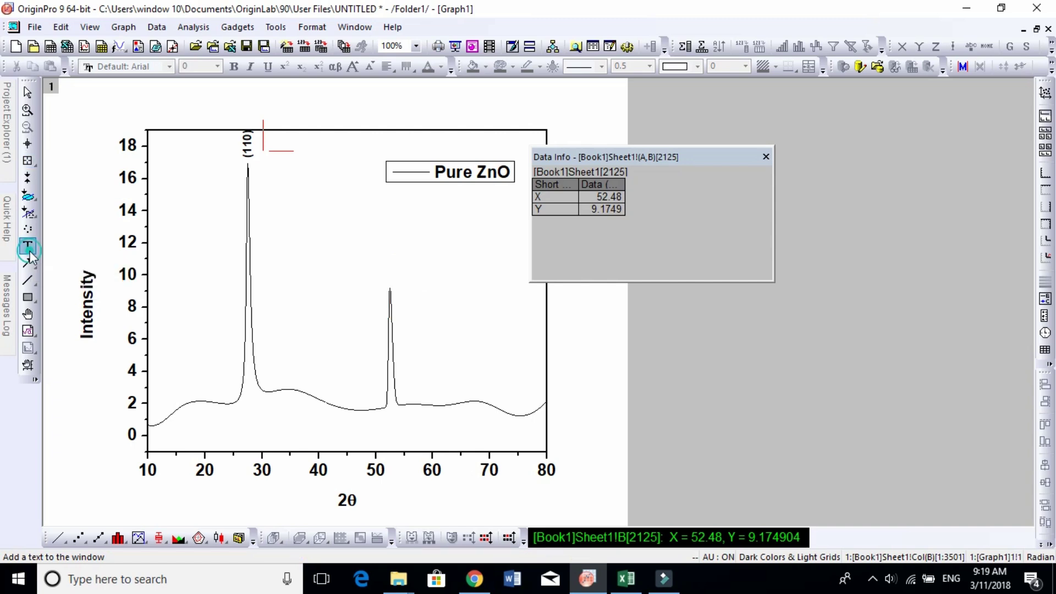
left_click(387, 278)
type("()")
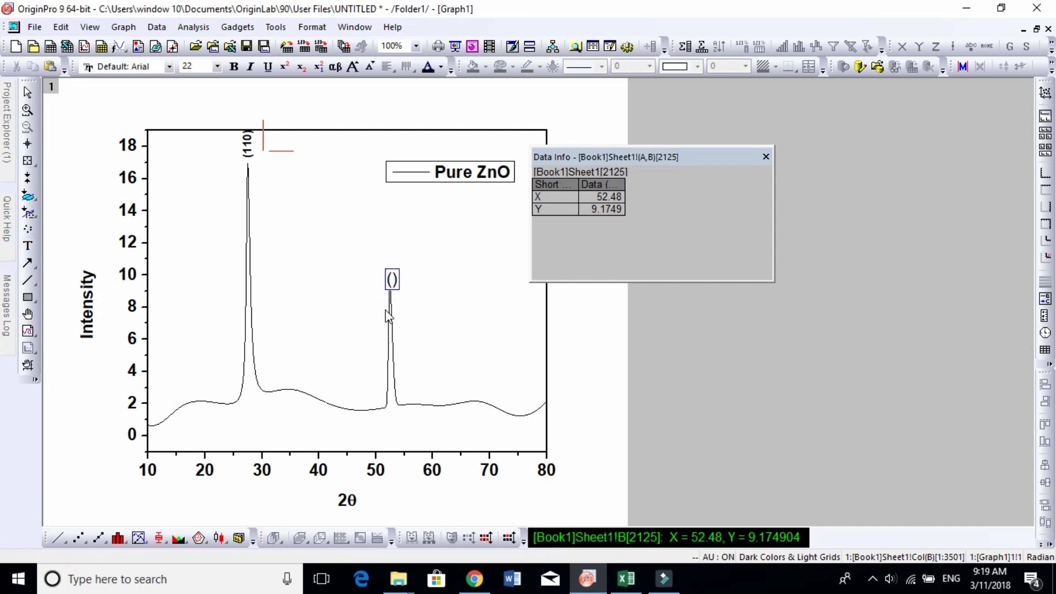
type("211")
key("ctrl+a")
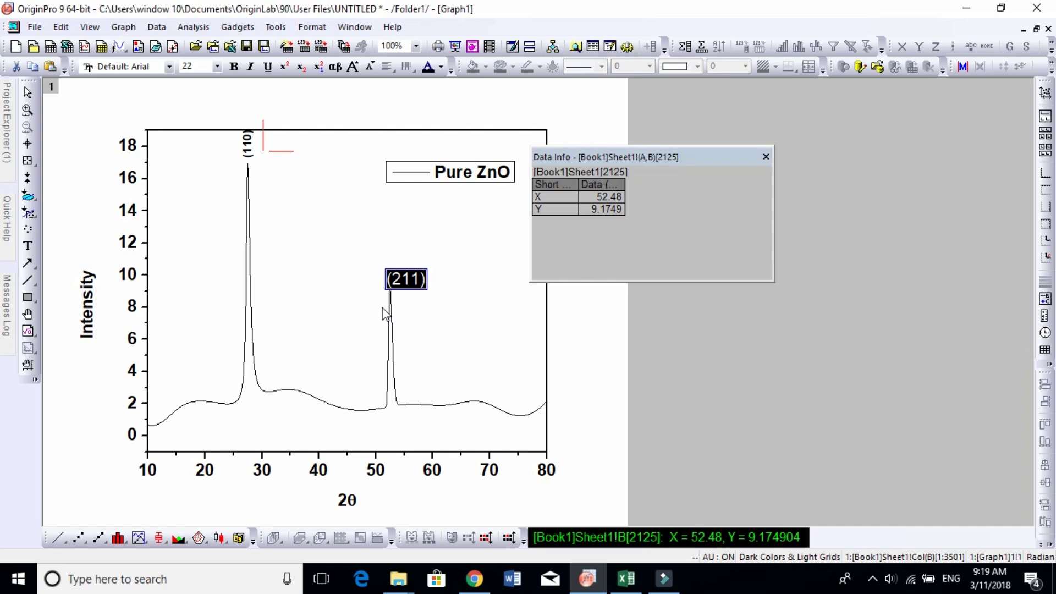
left_click(235, 71)
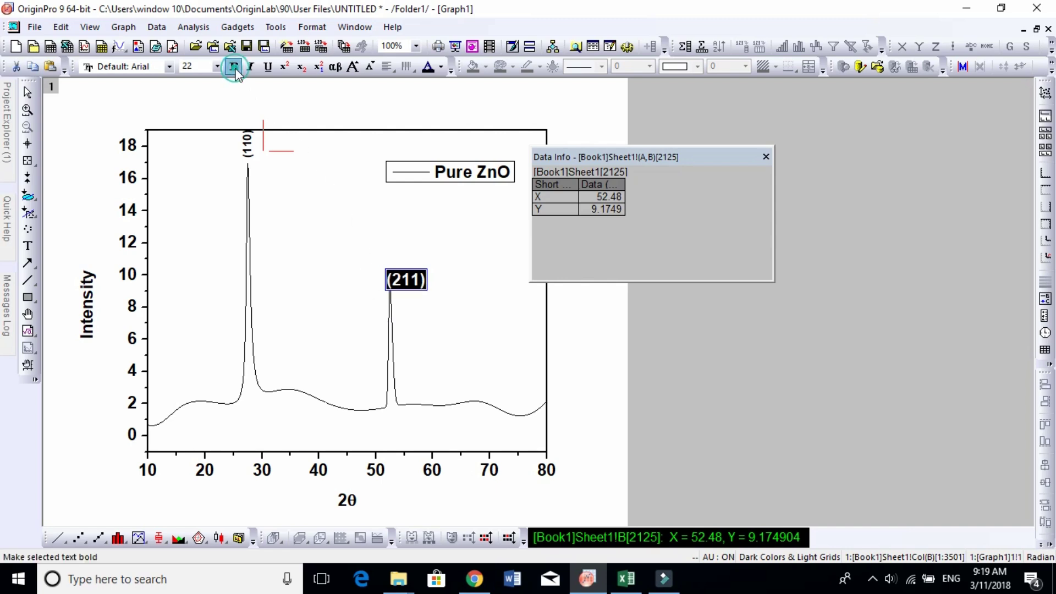
left_click(478, 366)
Rotate the (211) label by 90 degrees and position it directly above the second peak.
left_click_drag(414, 285, 391, 264)
right_click(391, 264)
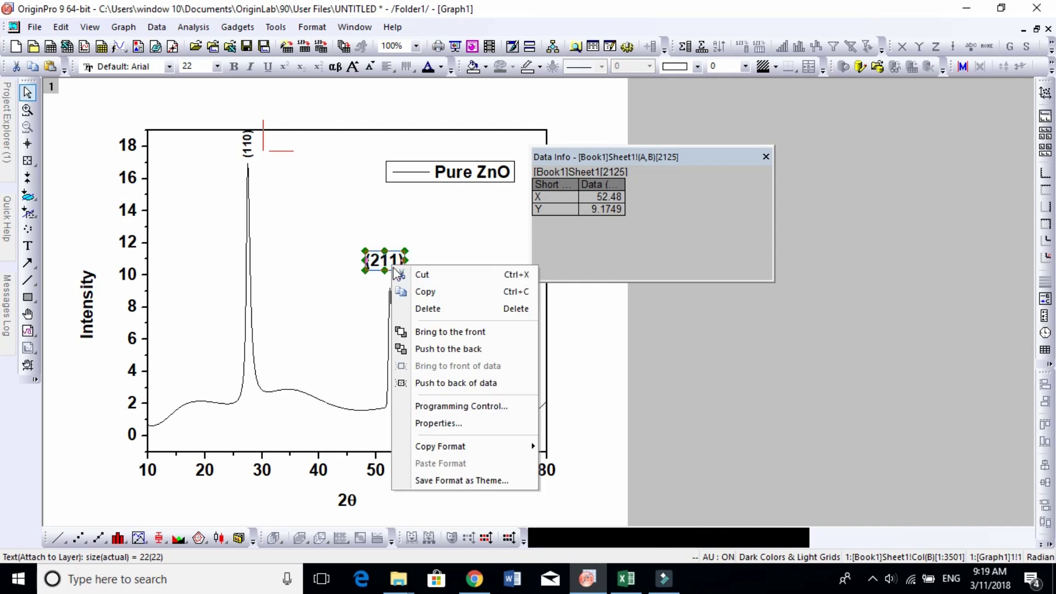
left_click(437, 423)
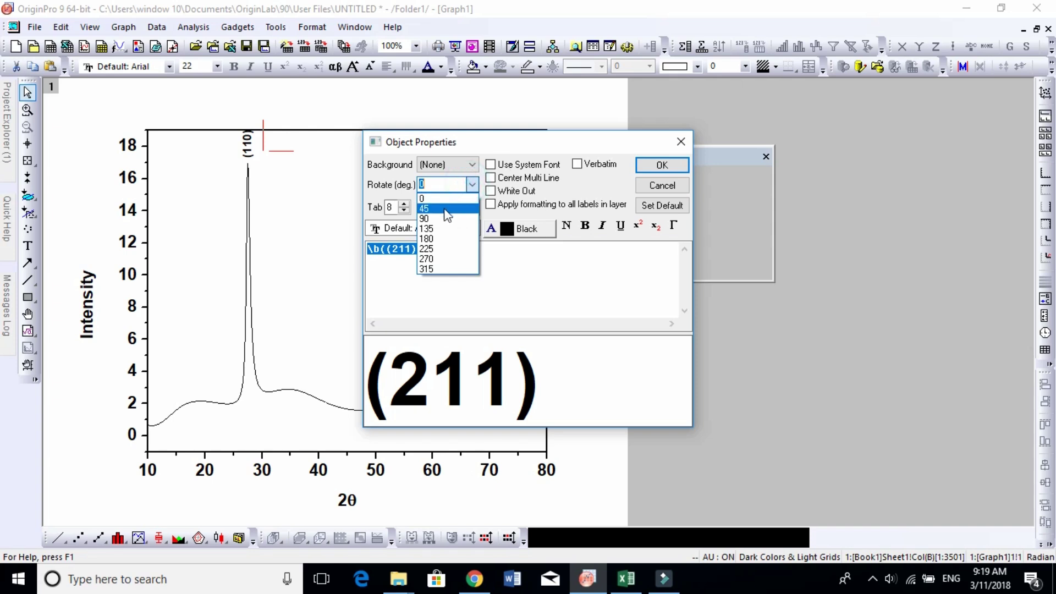
left_click(437, 214)
left_click(646, 166)
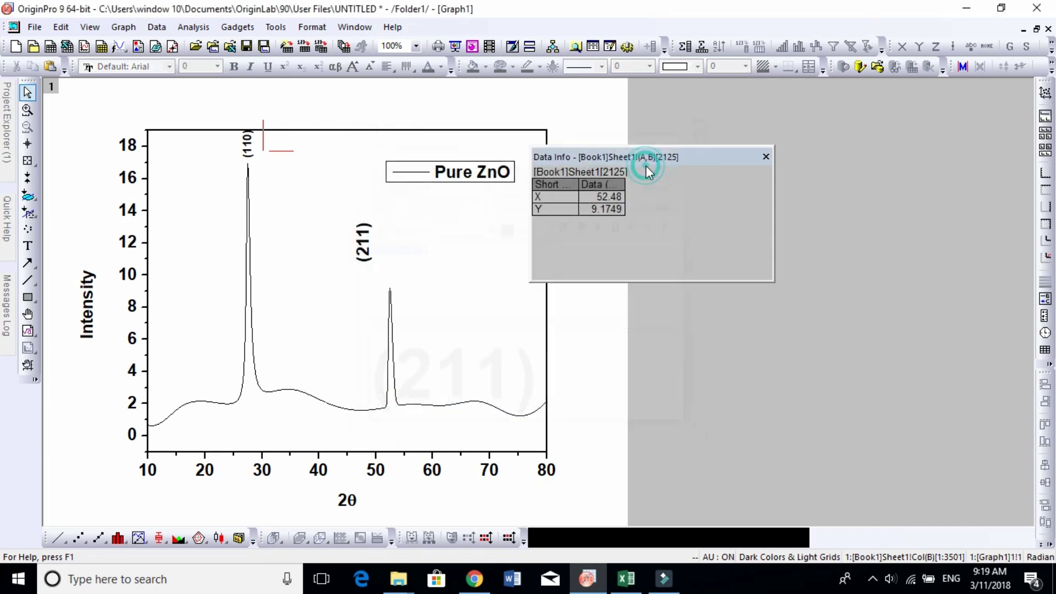
left_click(363, 252)
left_click_drag(364, 256, 388, 268)
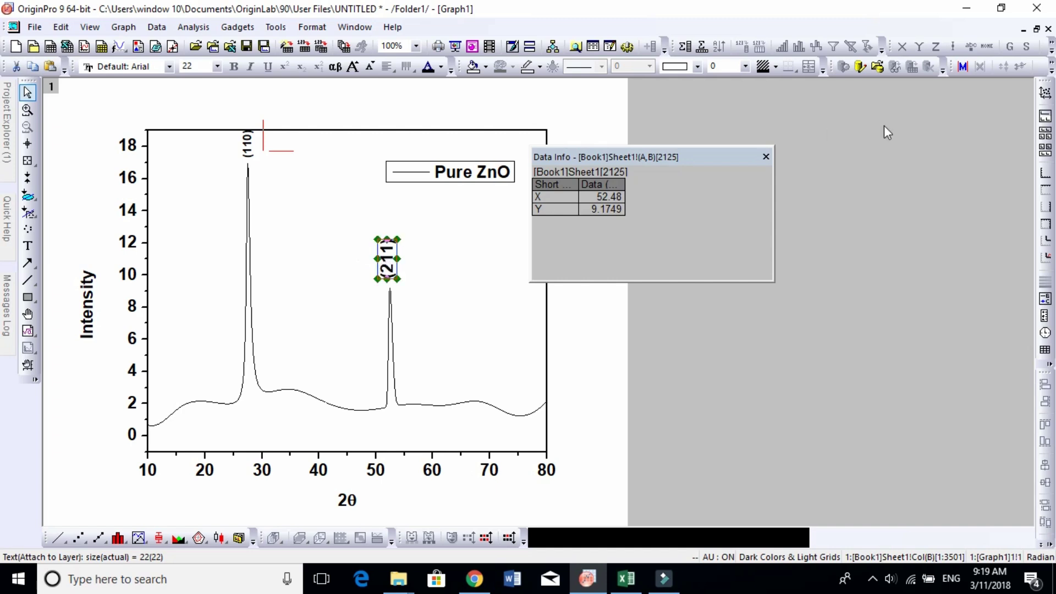
Close the Data Info window and set the line width of the XRD curve to 2.
left_click(766, 157)
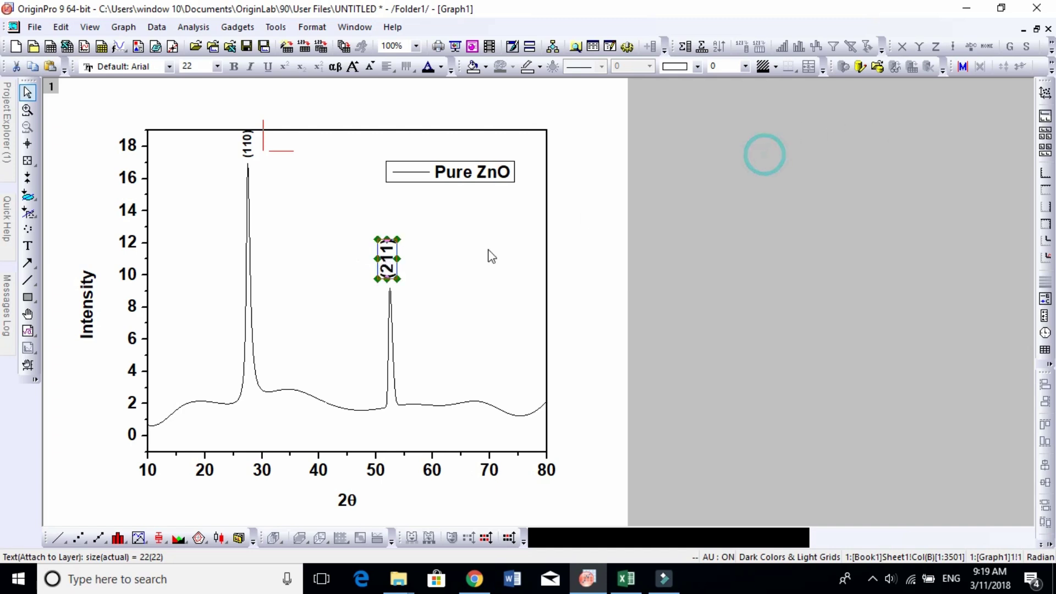
left_click(252, 346)
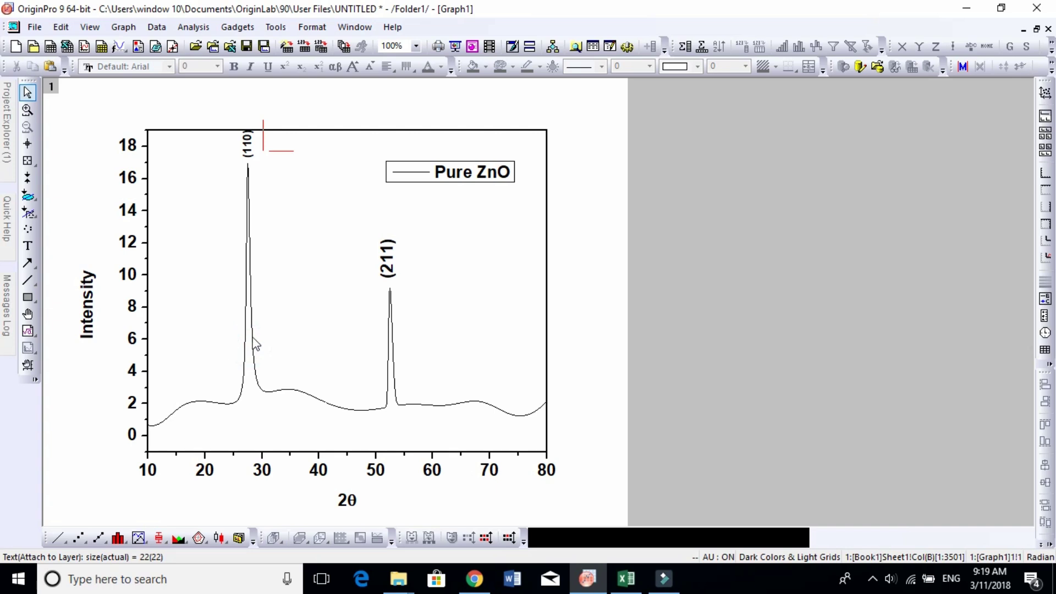
left_click(252, 339)
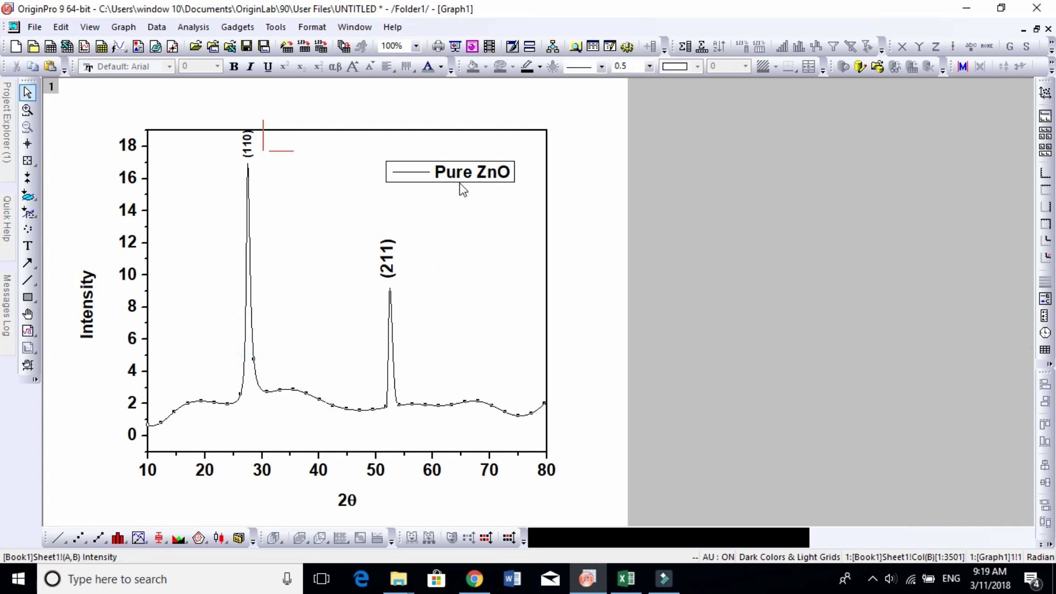
left_click(649, 64)
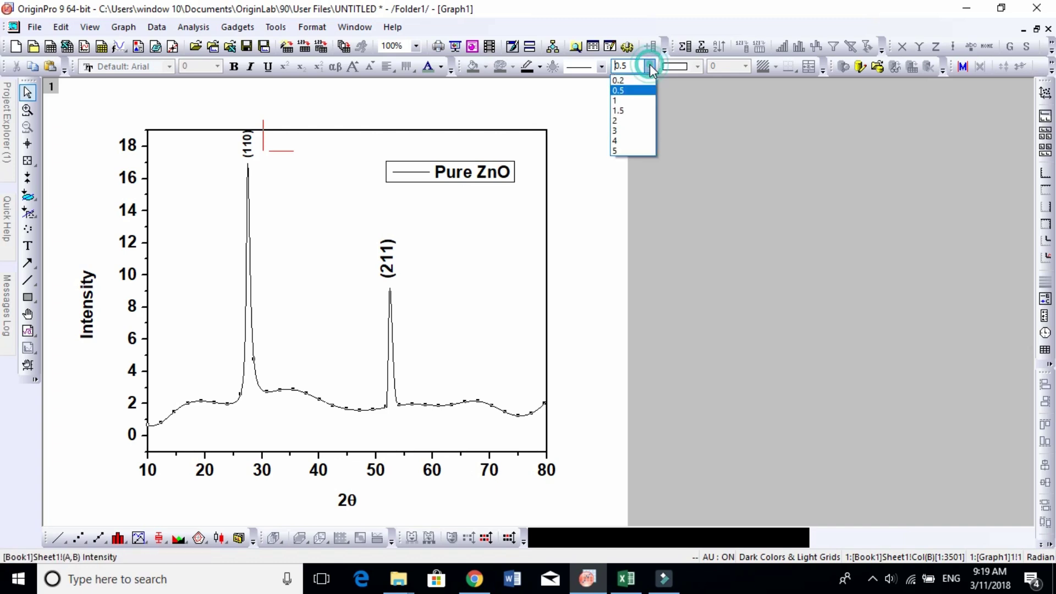
left_click(631, 121)
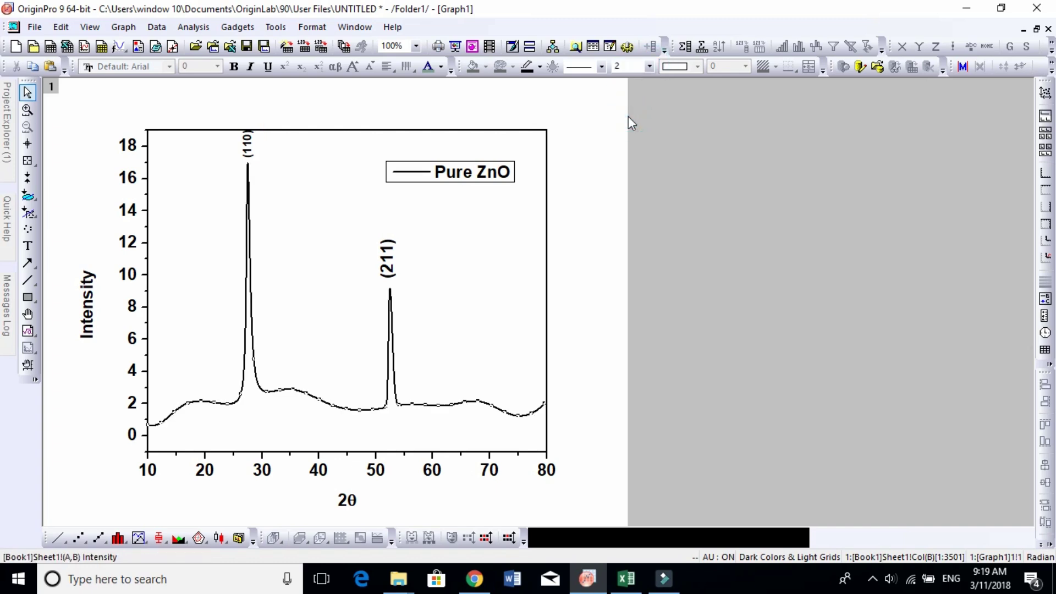
Change the line color of the XRD curve to red and deselect it.
left_click(539, 70)
left_click(549, 94)
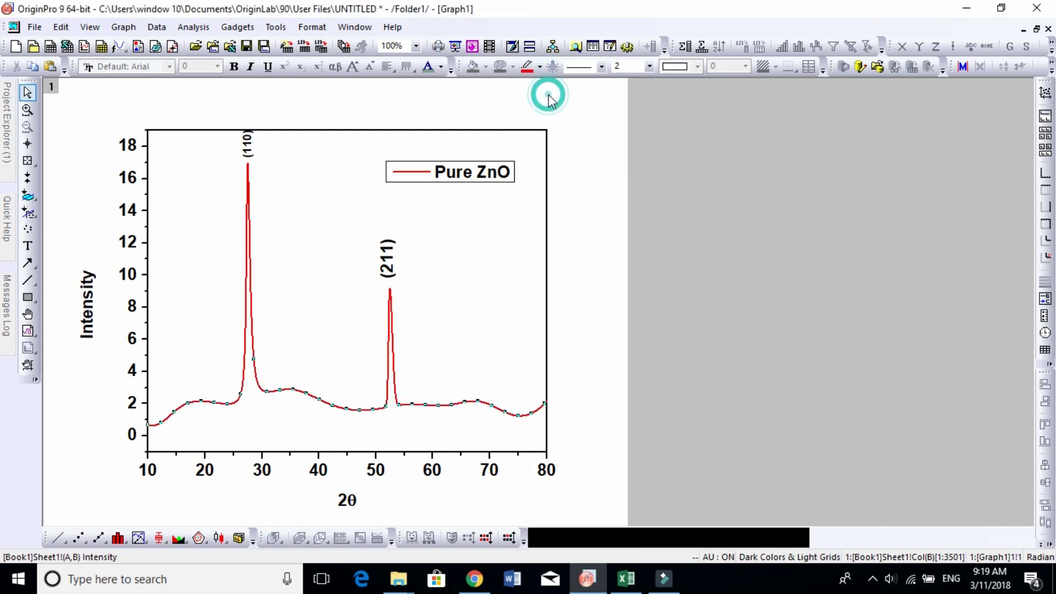
left_click(502, 358)
left_click(598, 341)
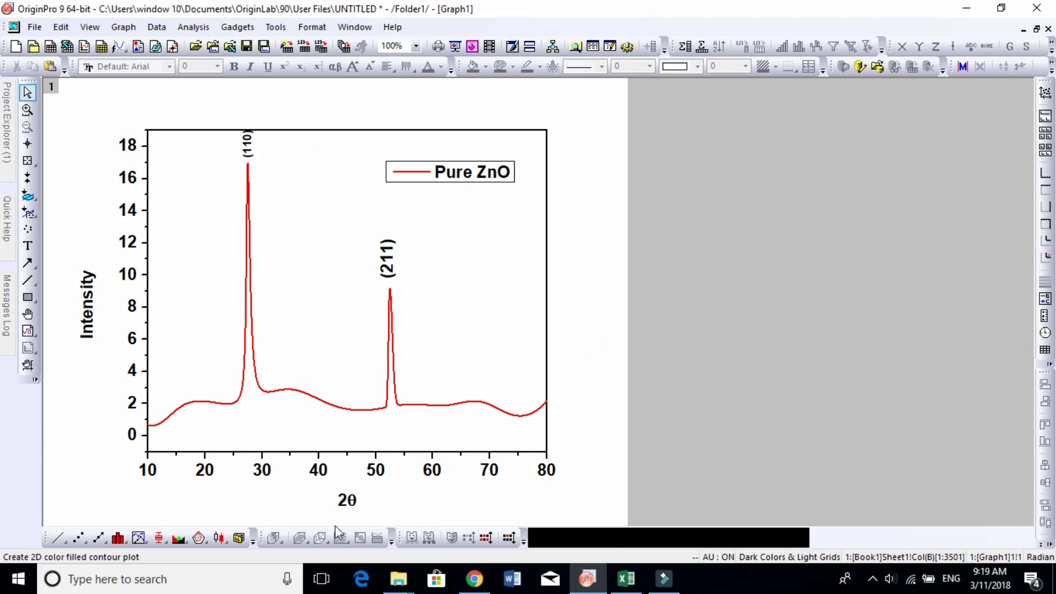
Move the 2θ axis title slightly closer to the horizontal axis.
left_click(347, 499)
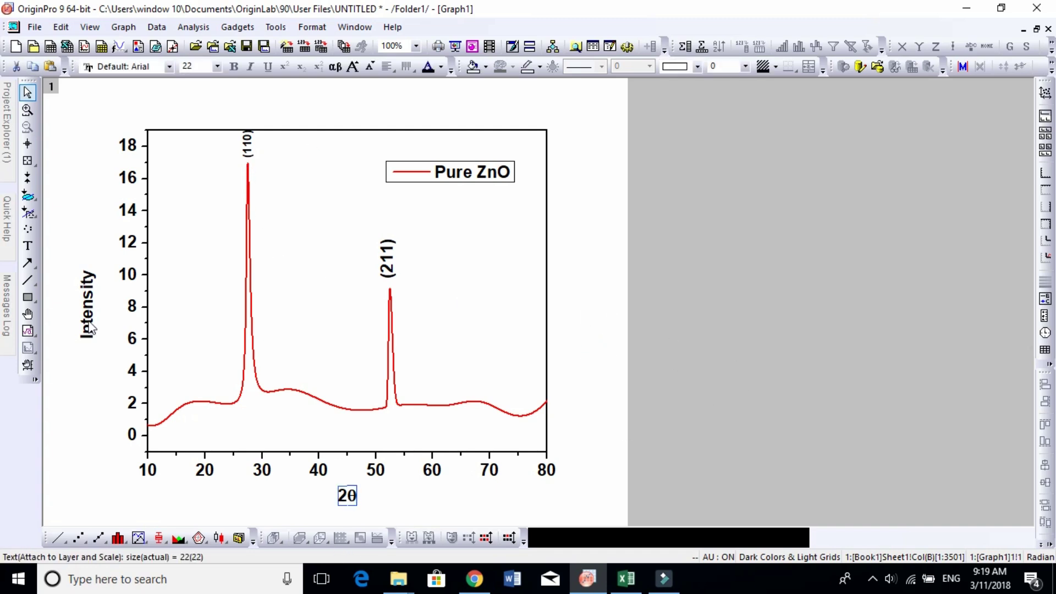
left_click(671, 347)
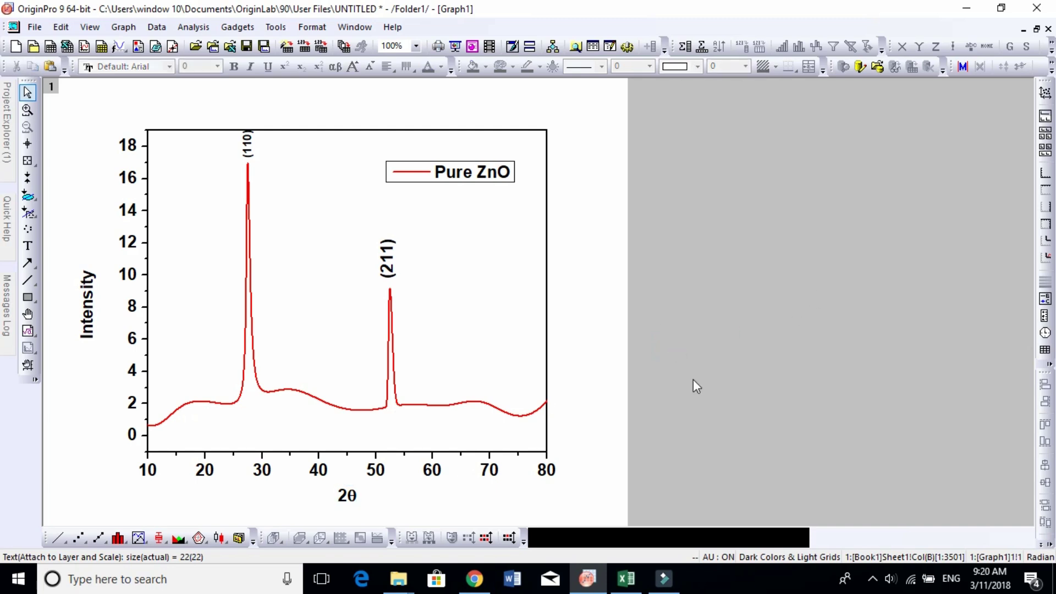
Open the 0.1 M Word report from the XRD folder in File Explorer and go to its Peak list table on page 4.
mouse_move(396, 589)
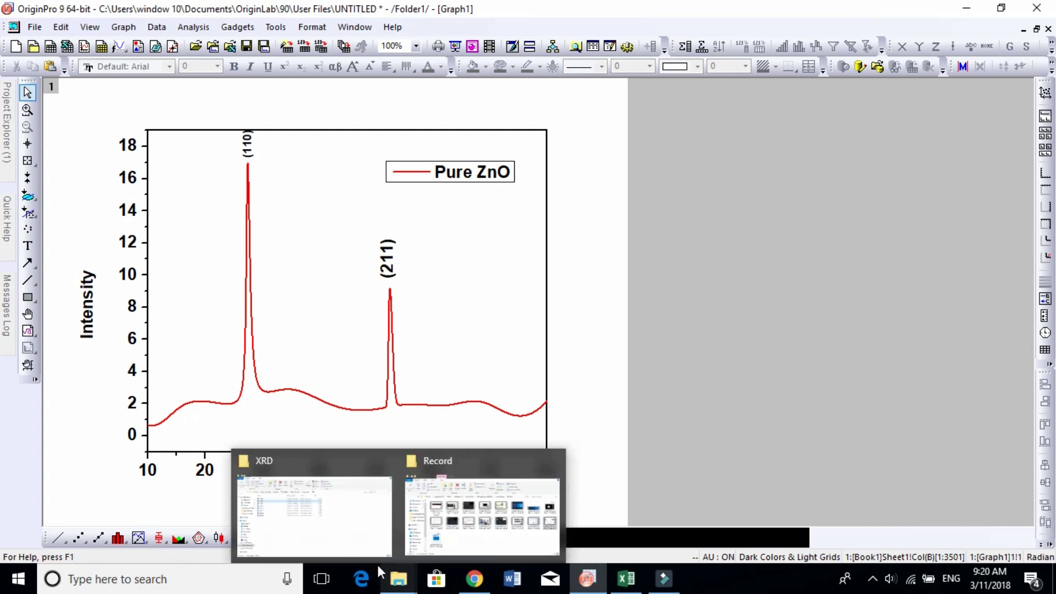
left_click(341, 530)
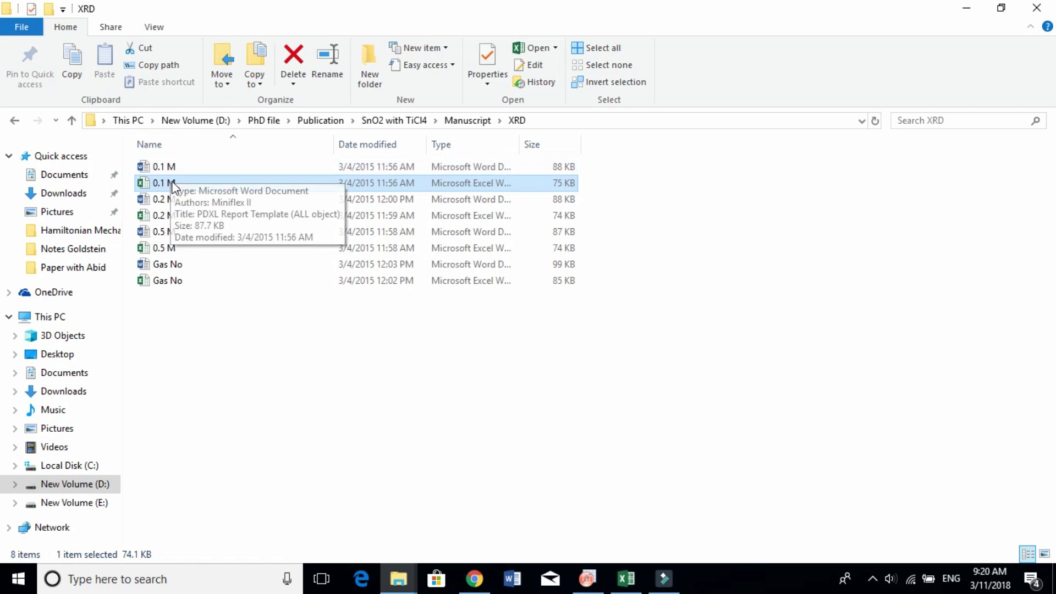
left_click(167, 168)
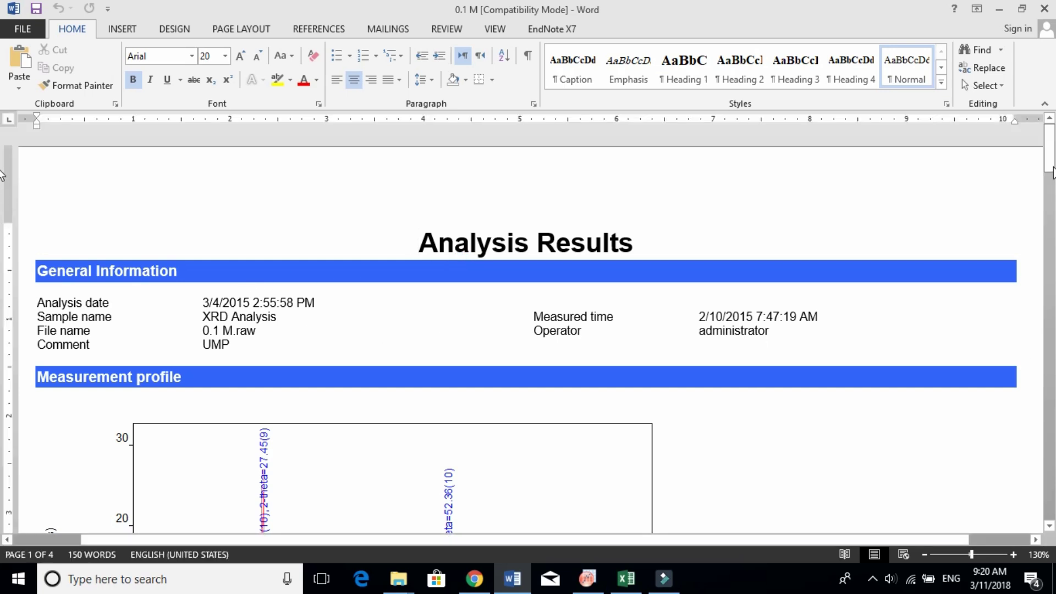
left_click_drag(1052, 172, 983, 476)
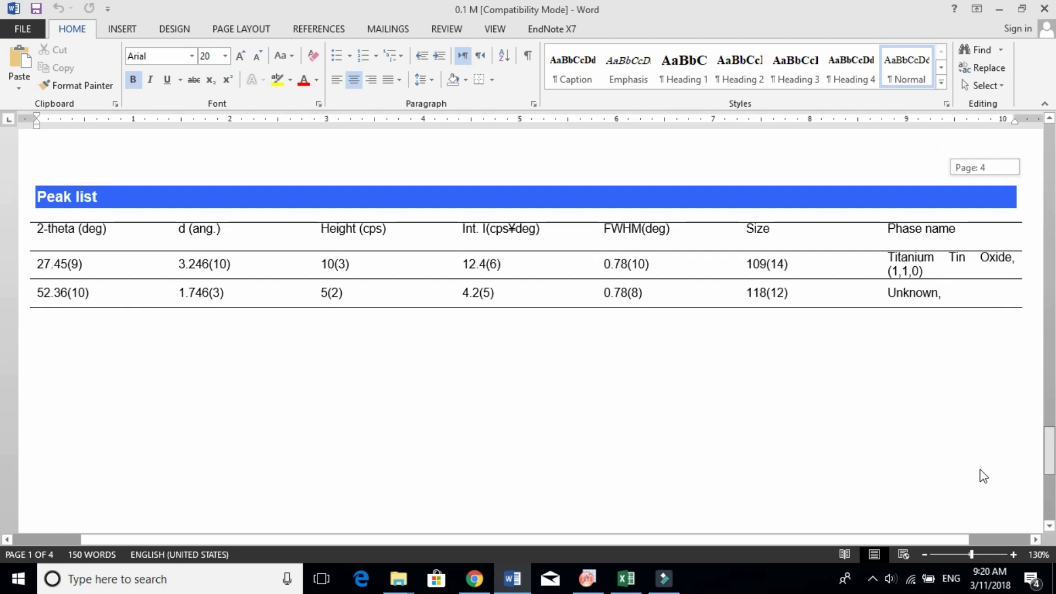
left_click_drag(983, 476, 983, 476)
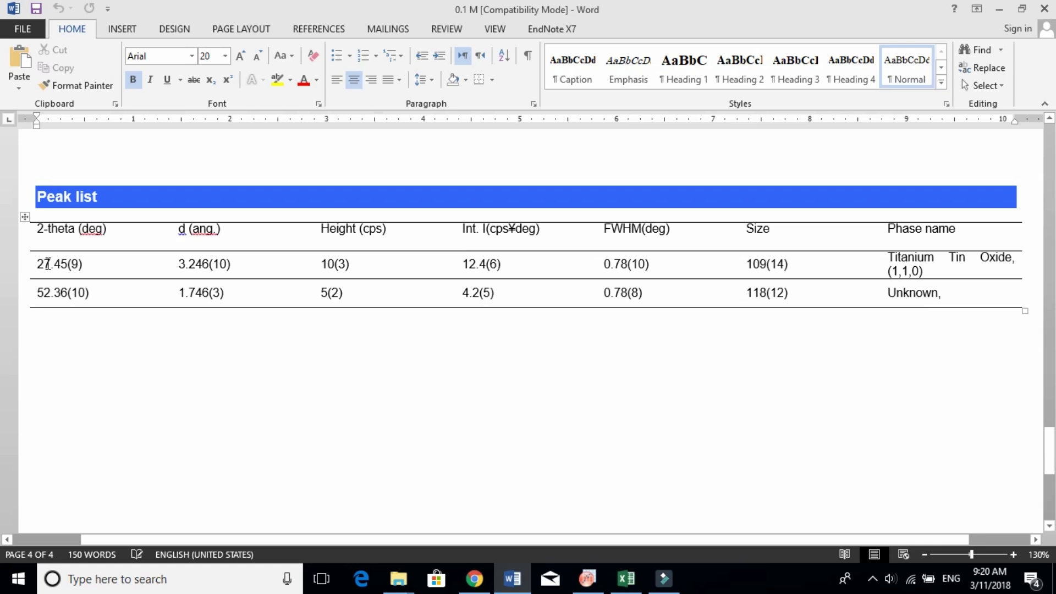
Compare the first peak's 2-theta value and Miller indices in the Word peak list with the labelled graph in OriginPro.
left_click(46, 264)
double_click(46, 264)
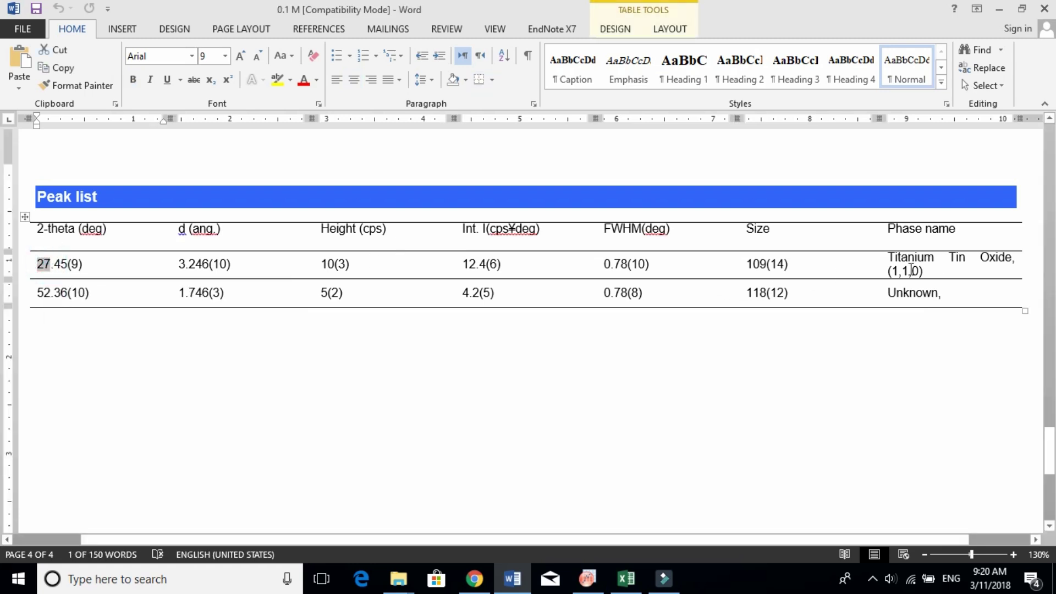
double_click(903, 271)
left_click(921, 271)
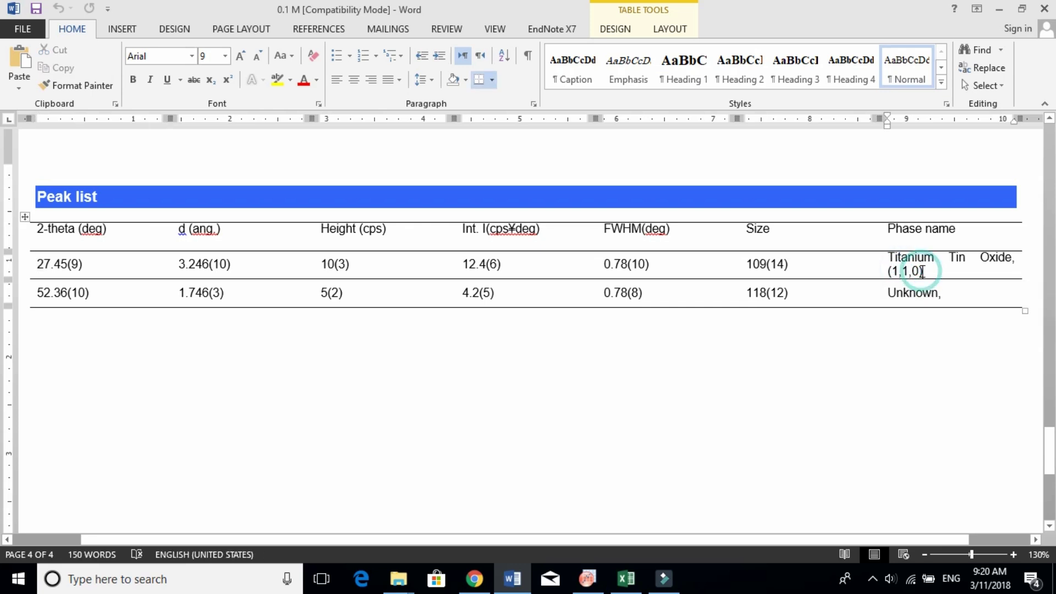
left_click(588, 578)
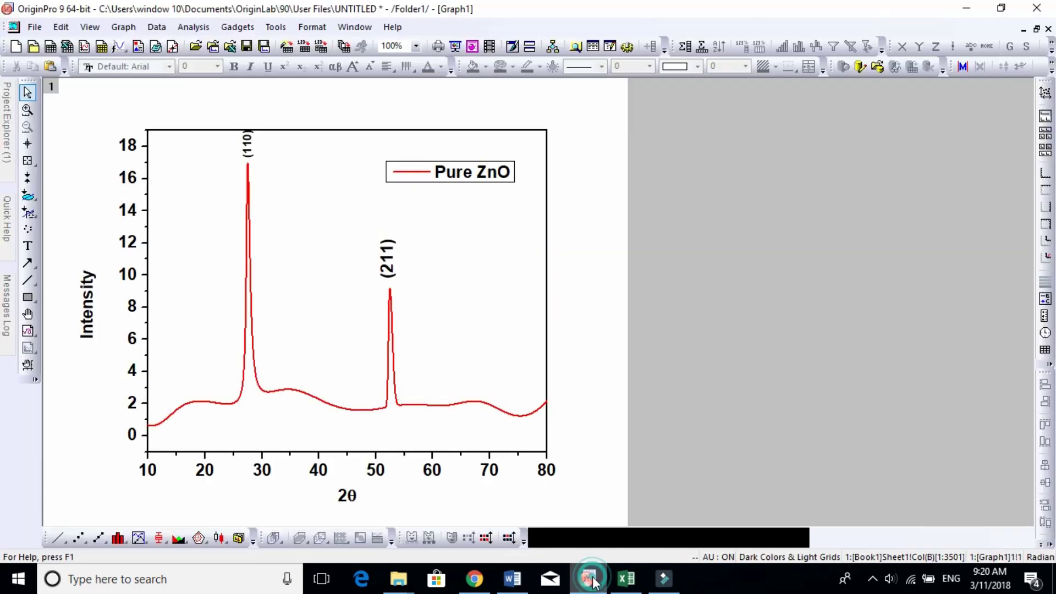
left_click(589, 579)
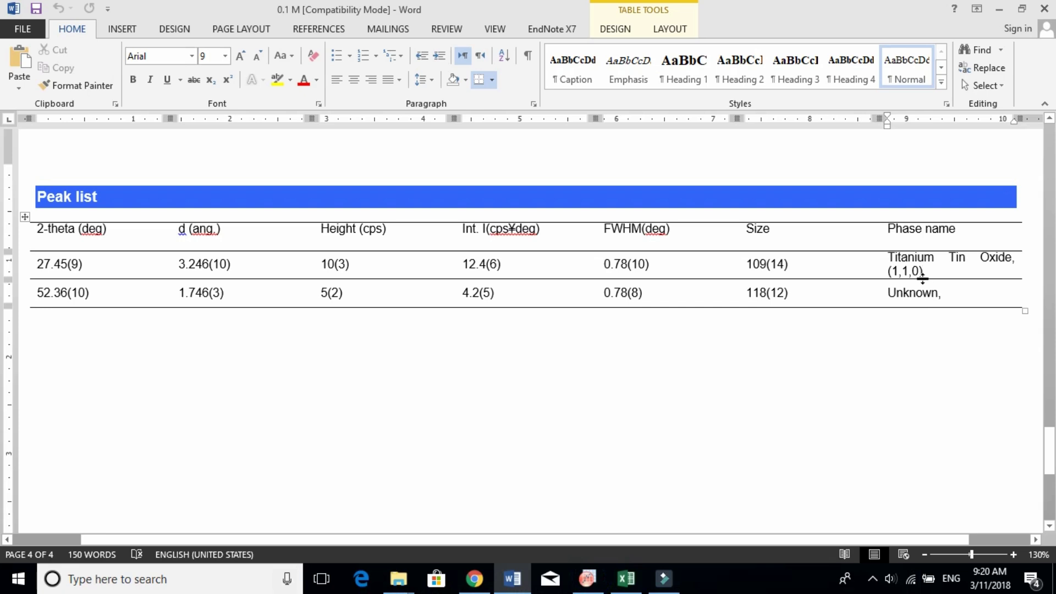